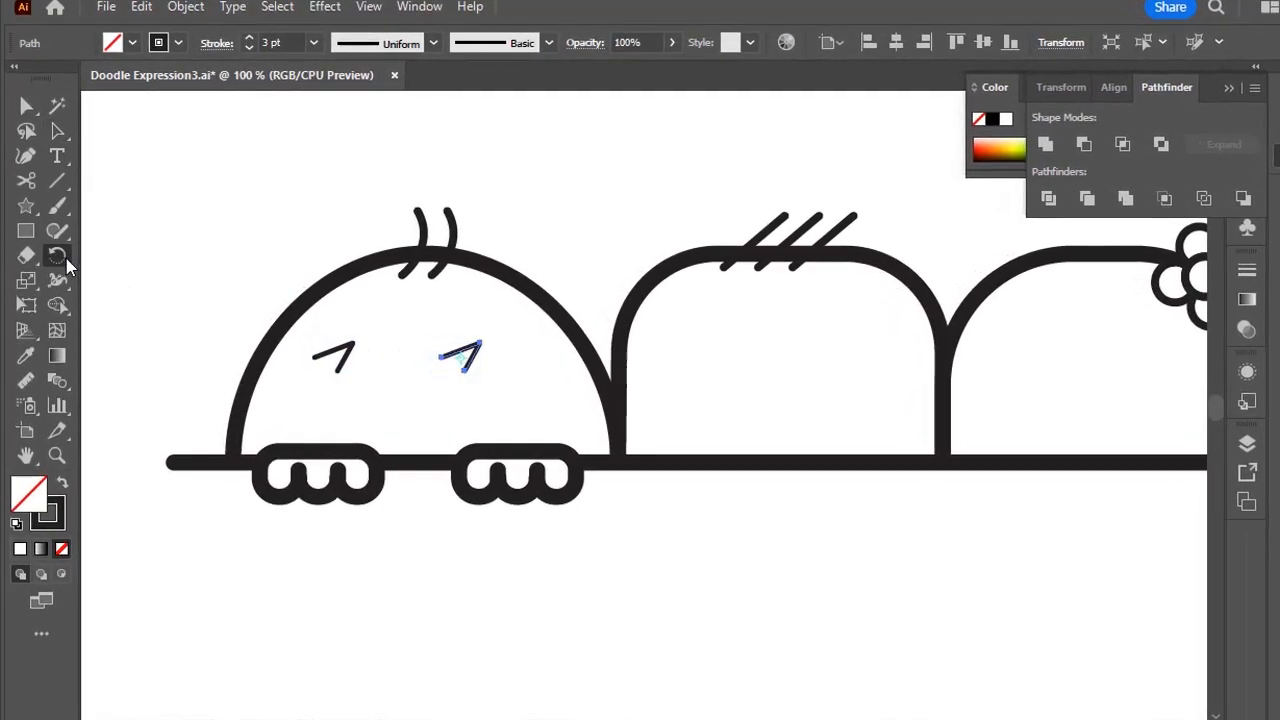
Step: Mirror the right eye of the dome-shaped face across the vertical axis with the Reflect tool
left_click_drag(66, 258, 100, 284)
double_click(64, 258)
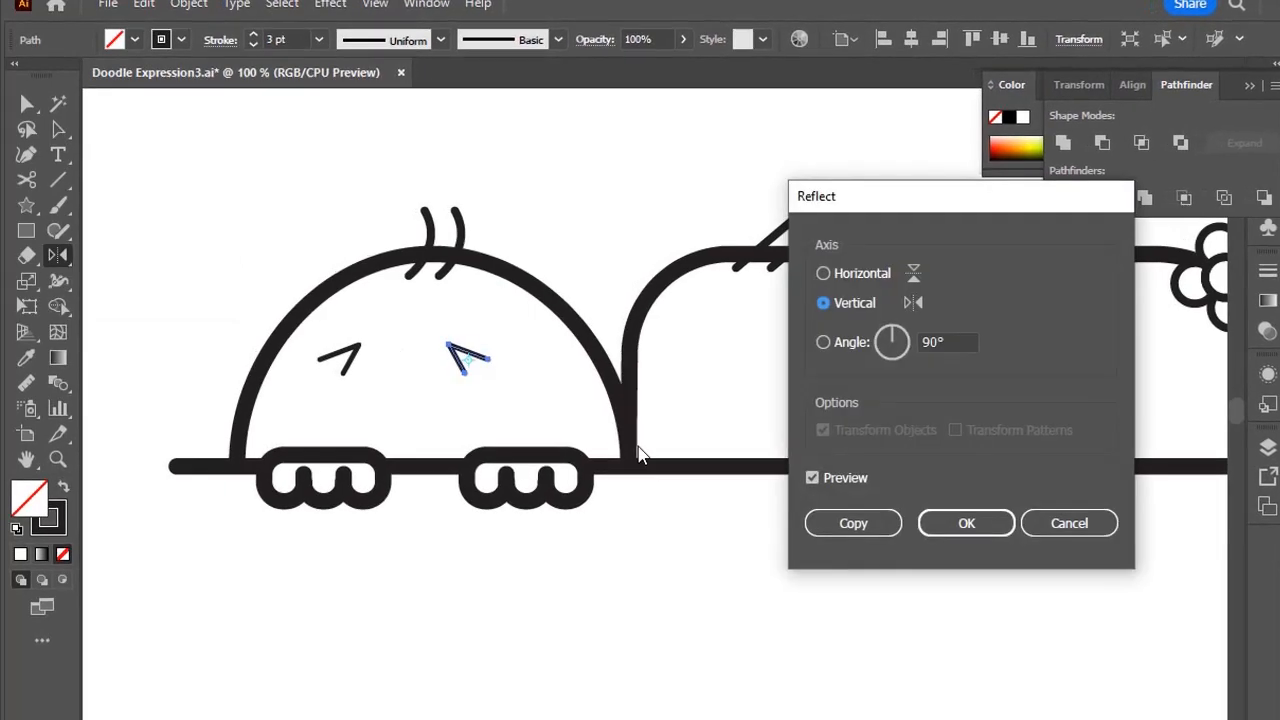
left_click(968, 525)
left_click(508, 397)
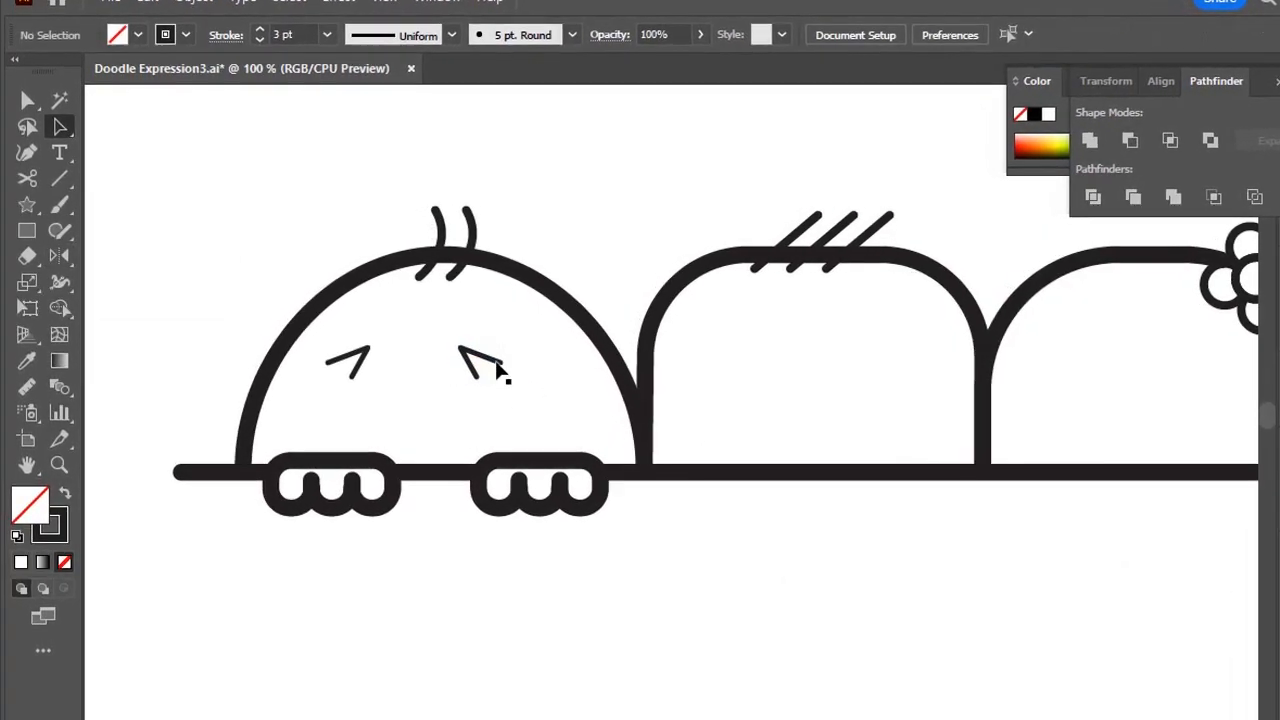
Step: Adjust the spacing of the dome-shaped face's two eyes, moving the mirrored one farther outward
left_click_drag(493, 361, 536, 369)
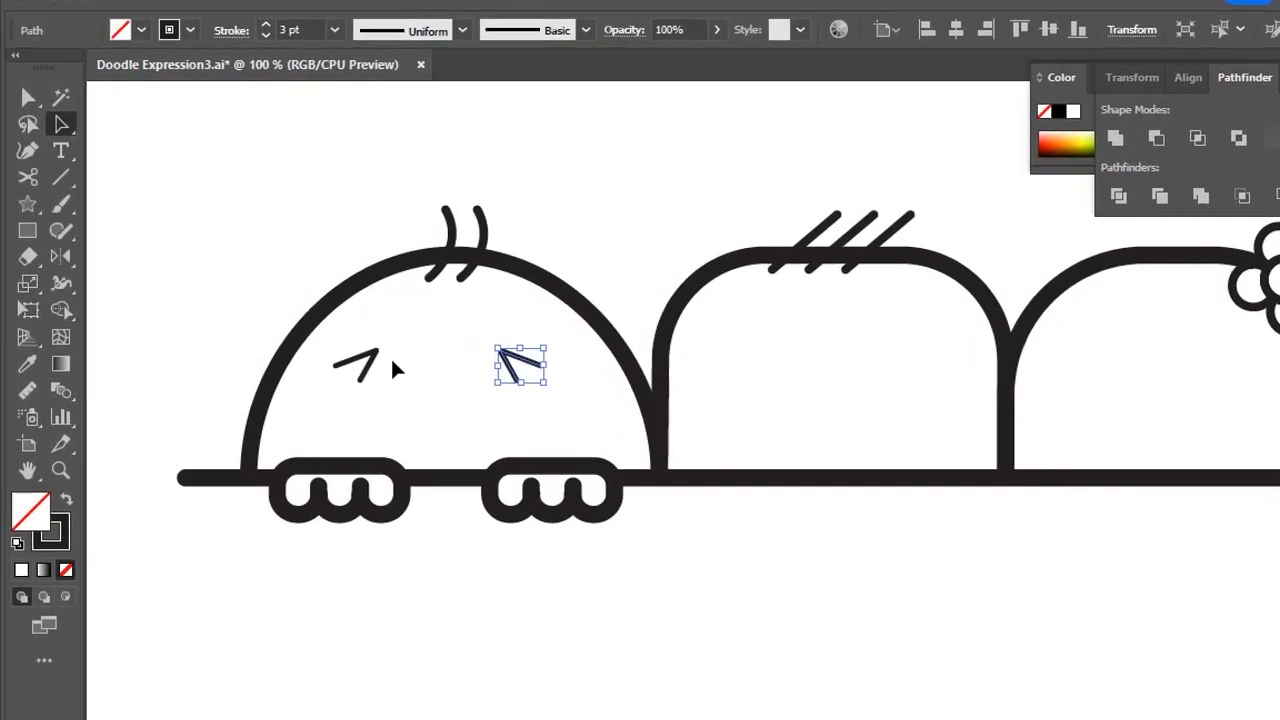
left_click(383, 358, "shift")
left_click_drag(391, 352, 402, 352)
left_click(390, 366)
Step: Draw a small U-shaped sweat drop above the first face's left eye with the Pen tool
key("p")
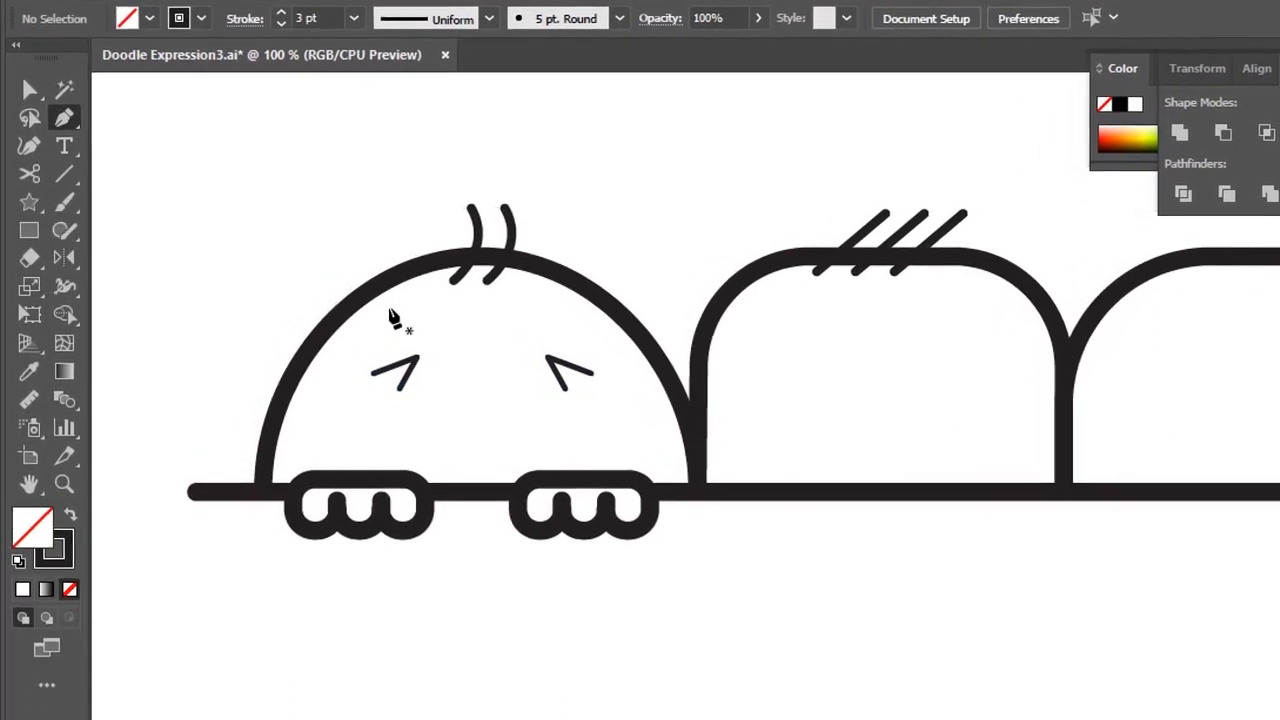
left_click(382, 311)
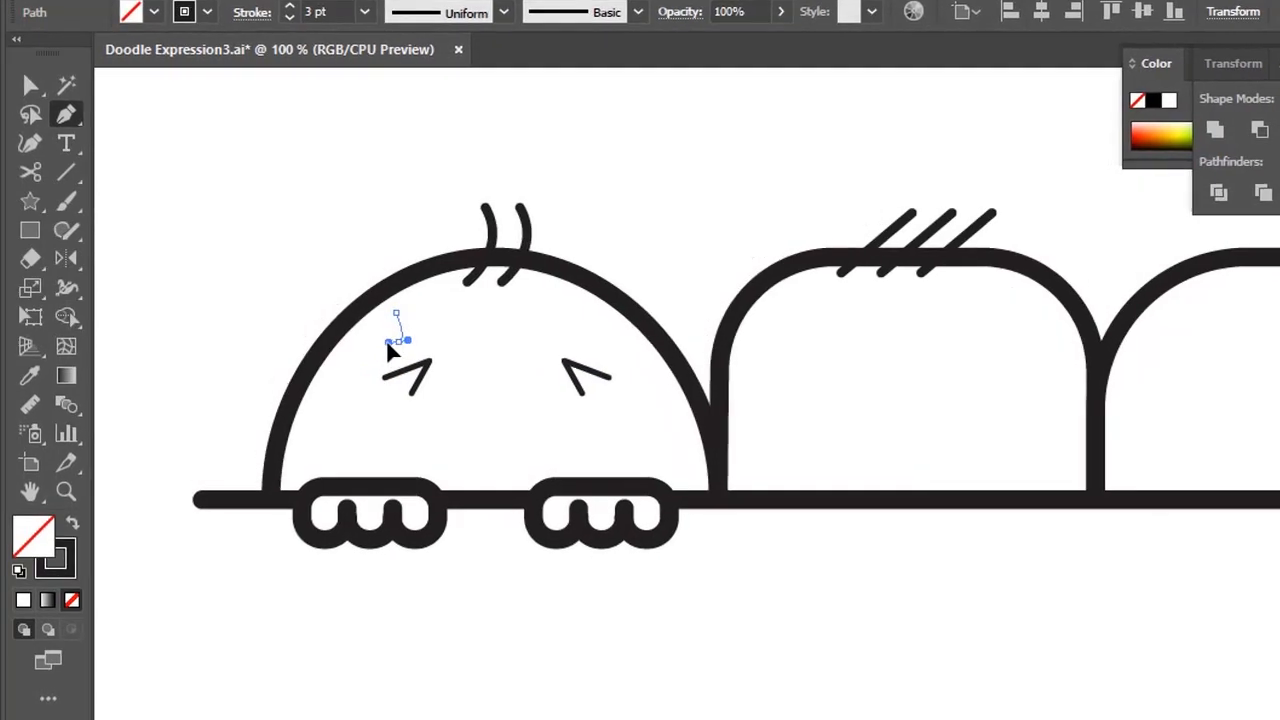
left_click(395, 341)
left_click(398, 321)
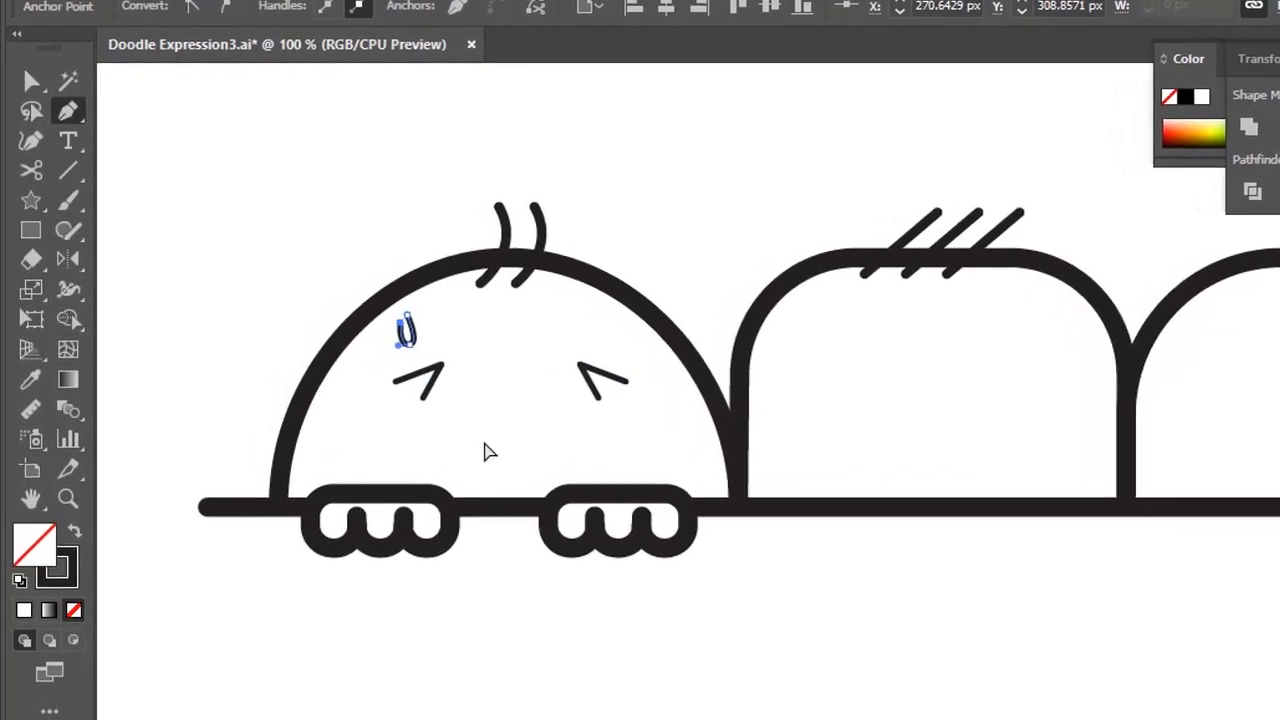
left_click(483, 449, "ctrl")
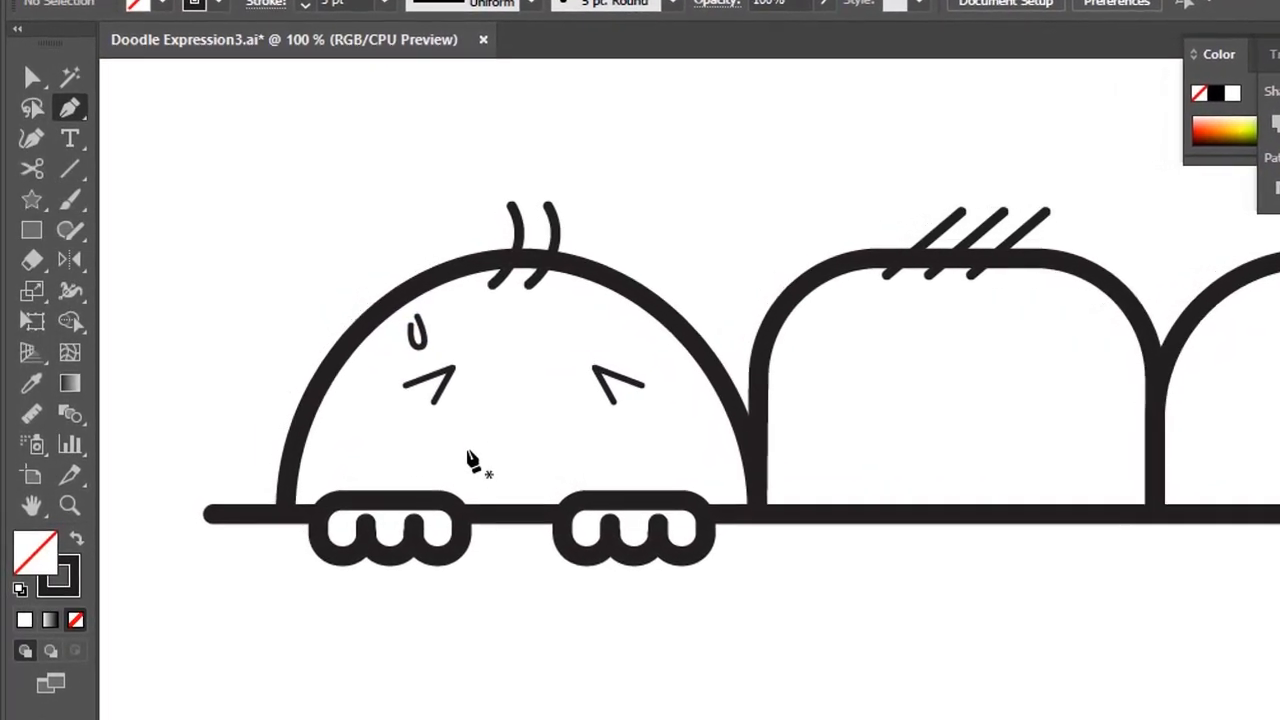
Step: Draw a short downturned curve as the first face's mouth and adjust its end to form a frown
left_click(478, 444)
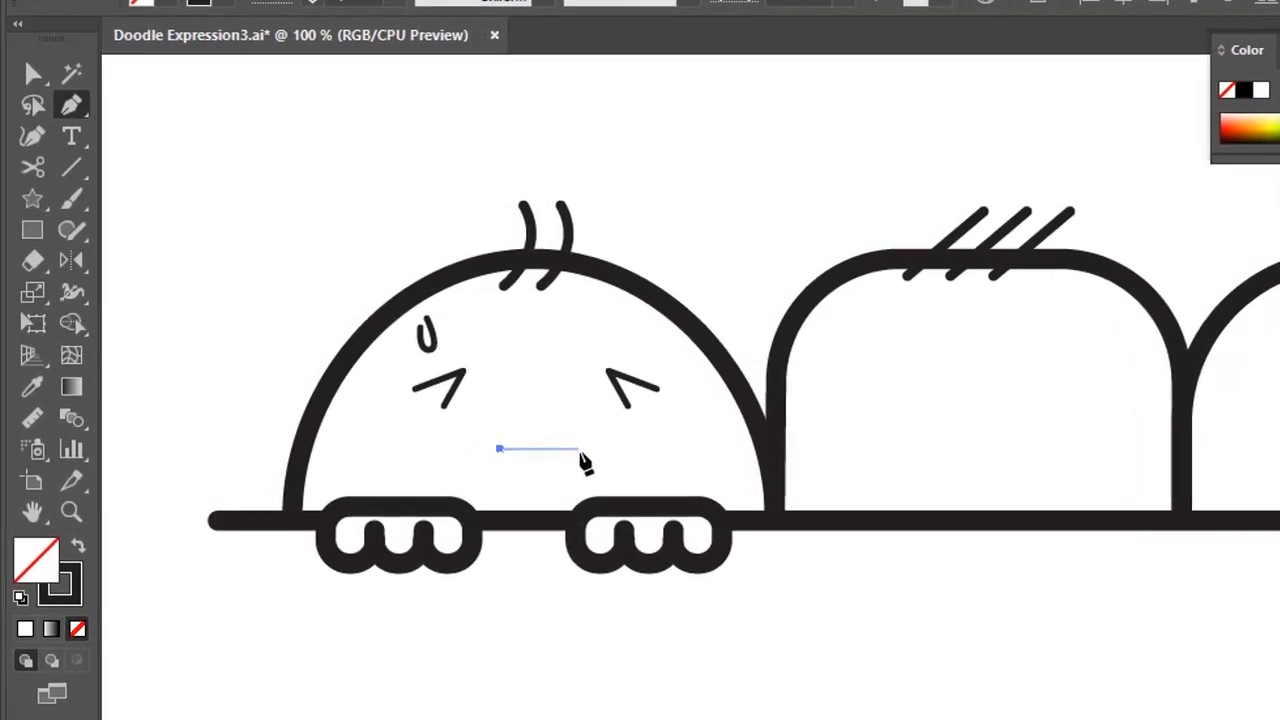
left_click_drag(580, 453, 624, 497)
left_click(632, 501, "ctrl")
key("v")
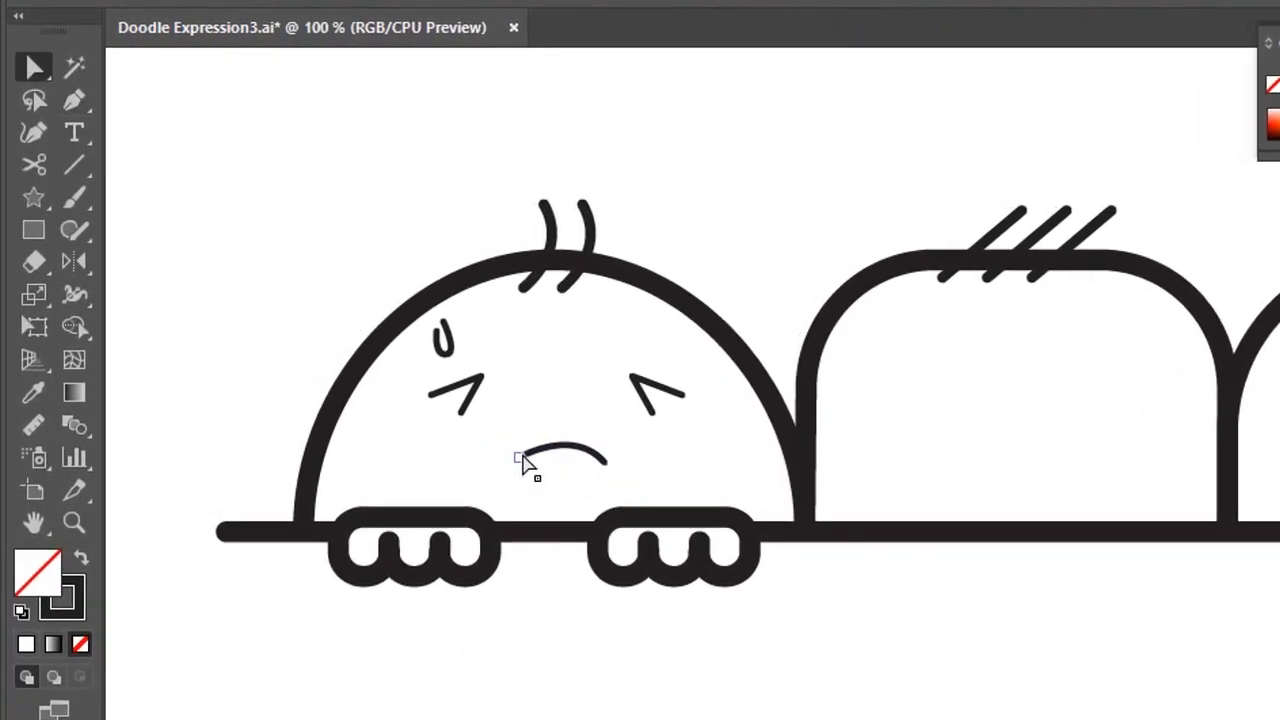
left_click_drag(545, 455, 546, 456)
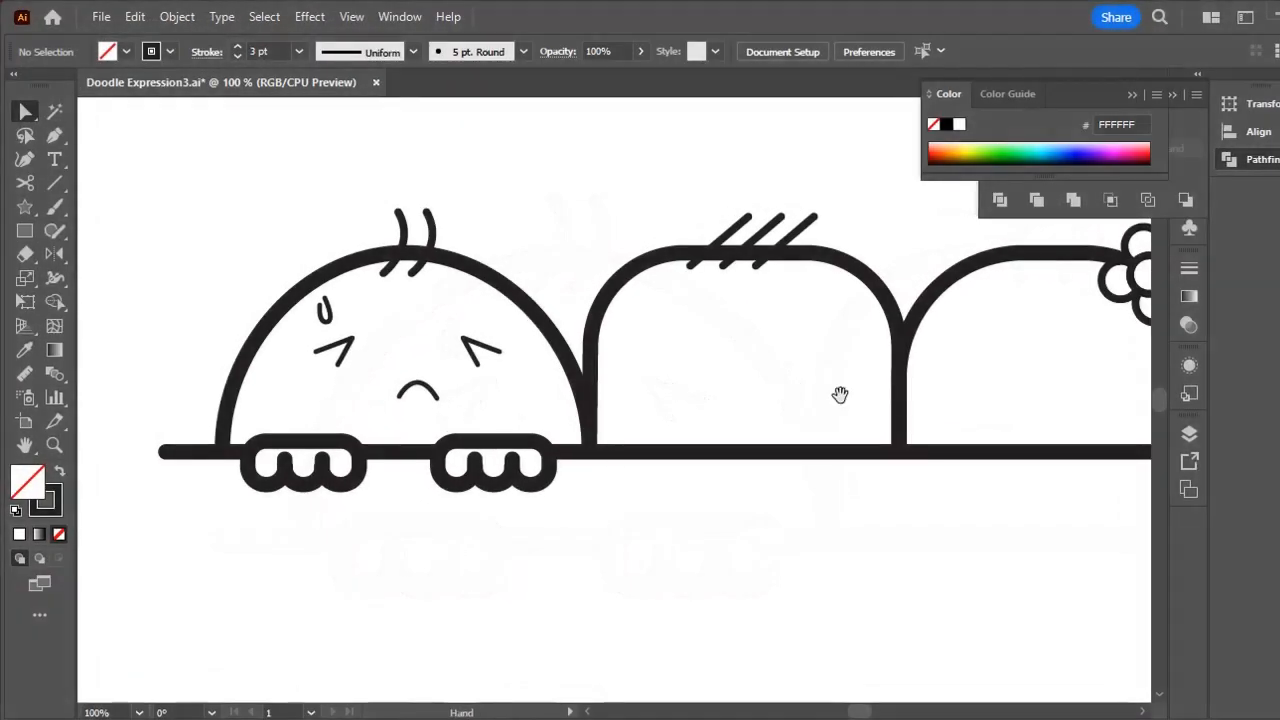
Step: Draw a small outlined circle inside the second face and remove its upper half to leave a U-shaped arc
left_click_drag(837, 394, 560, 417)
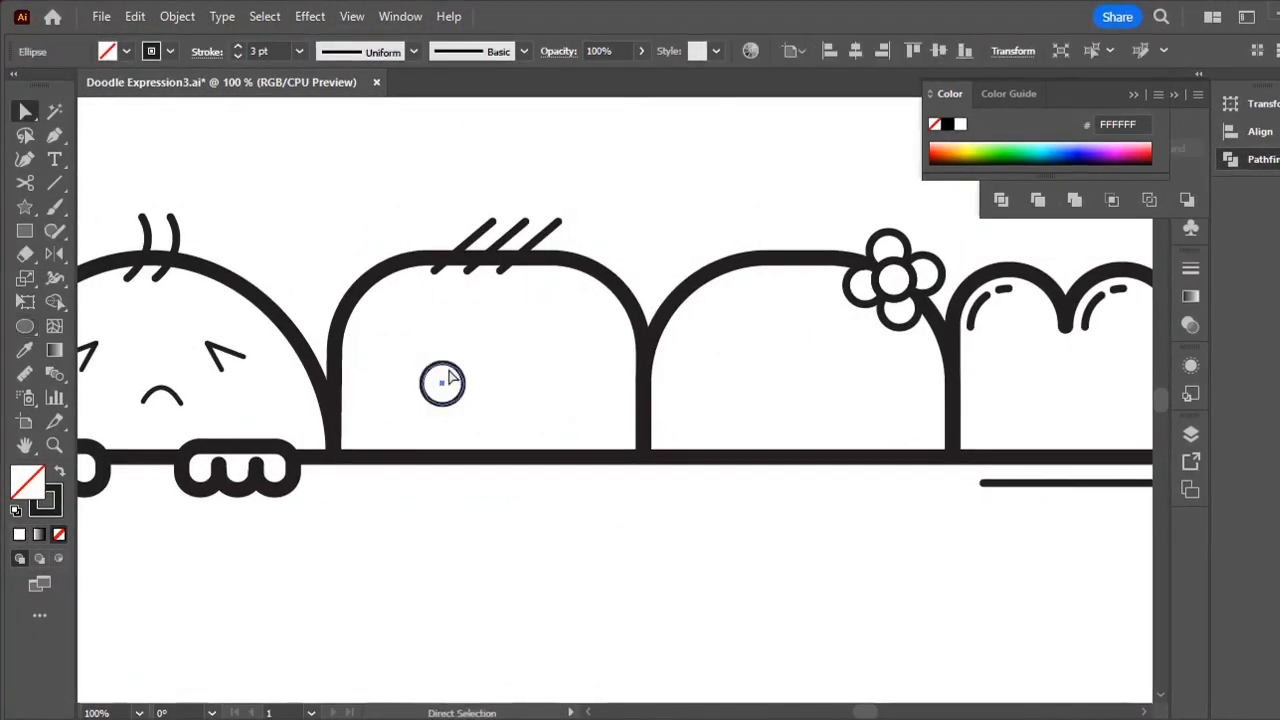
left_click(507, 390, "ctrl")
left_click(556, 416, "ctrl")
left_click_drag(543, 426, 459, 448)
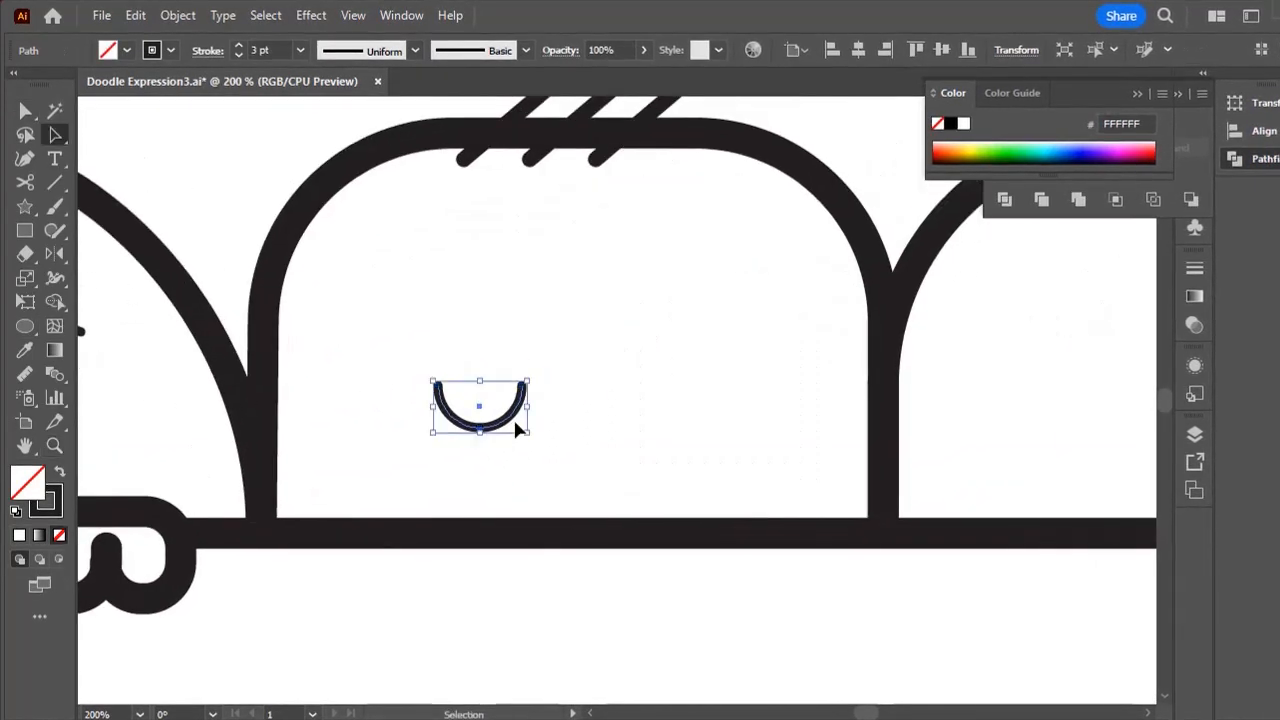
Step: Duplicate the arc alongside and centred below the first to build the second face's cat-like open mouth
left_click(570, 440)
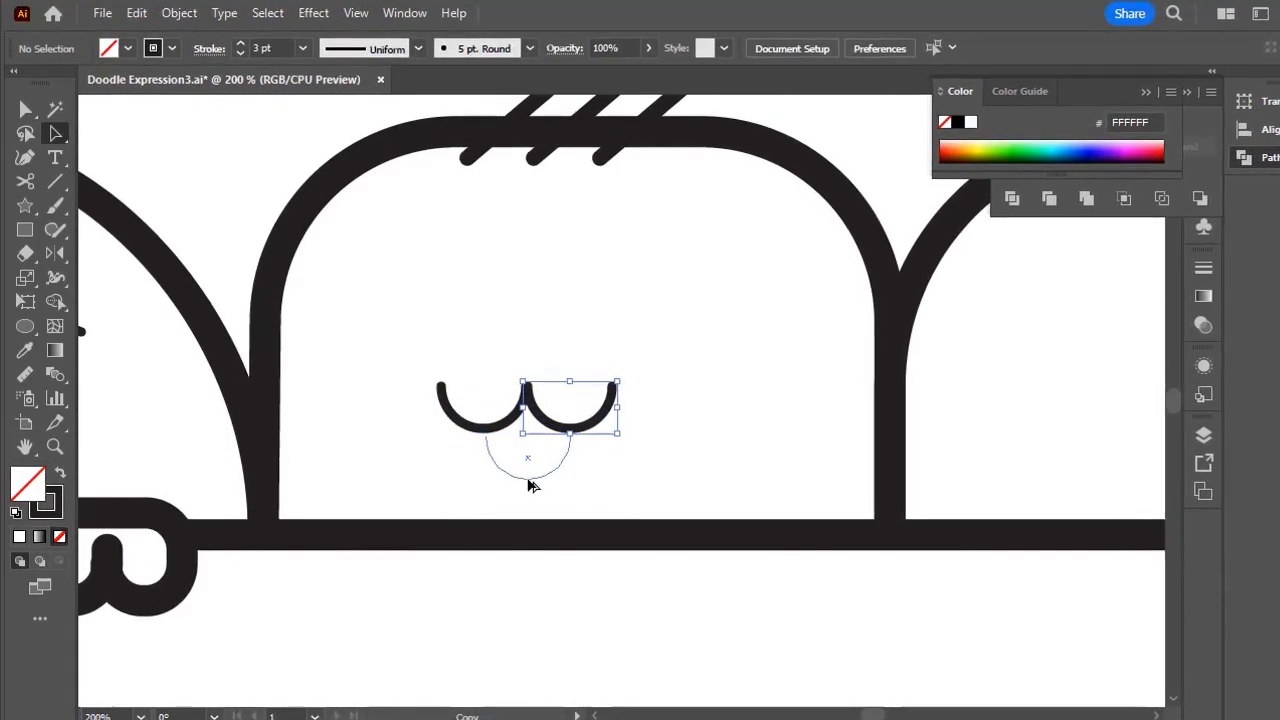
left_click_drag(530, 477, 554, 473)
left_click(575, 460)
Step: Draw an upward-arching tongue curve across the lower arc of the second face's mouth with the Pen tool
key("z")
left_click(545, 453)
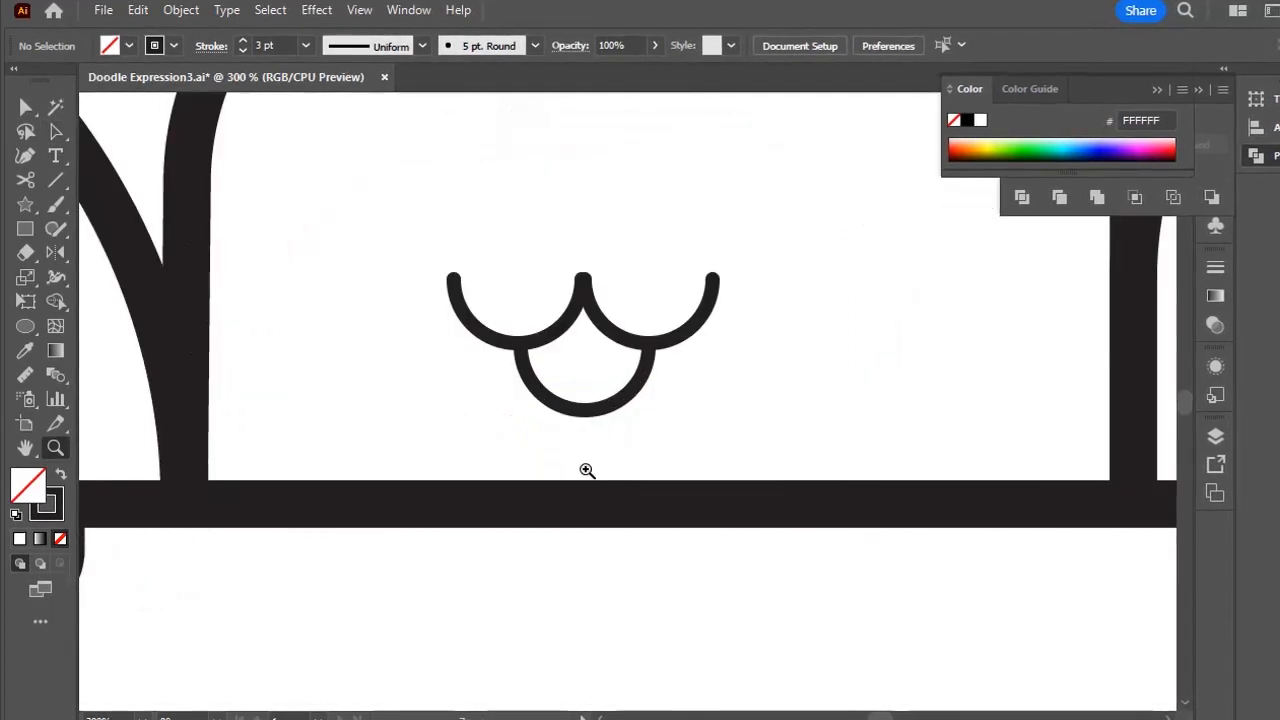
key("shift+grave")
left_click(539, 416)
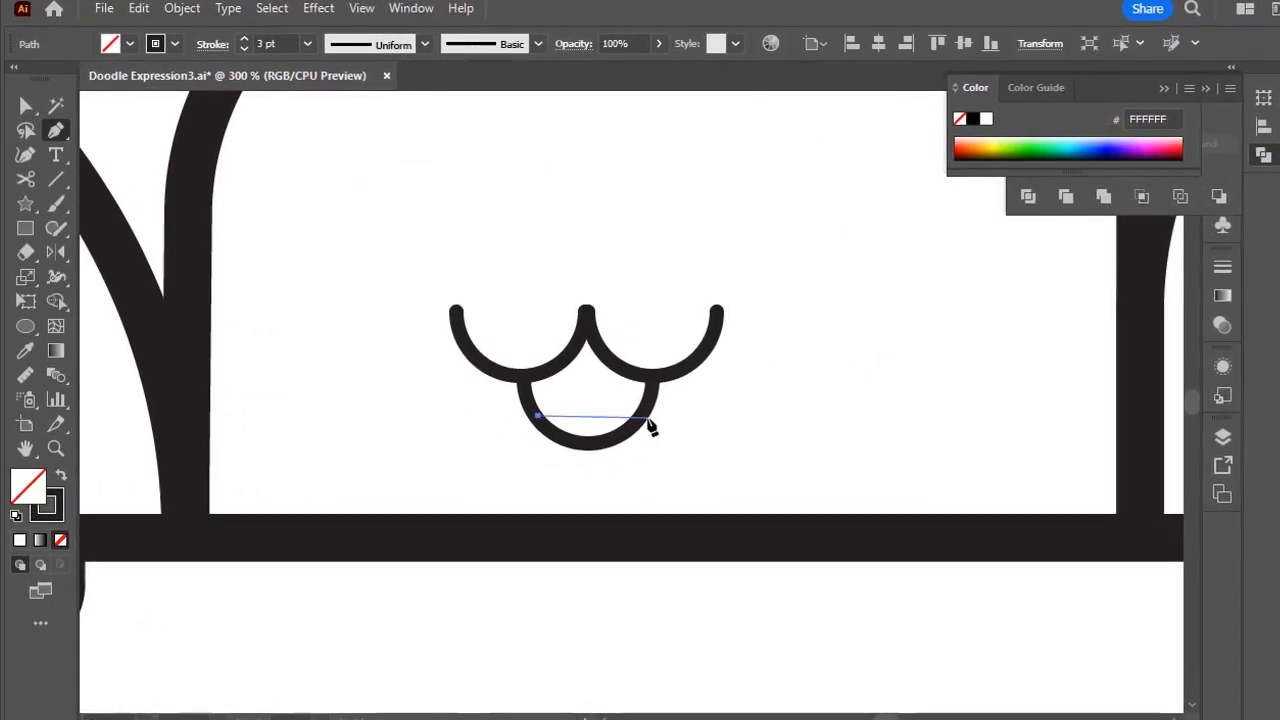
left_click_drag(645, 412, 709, 454)
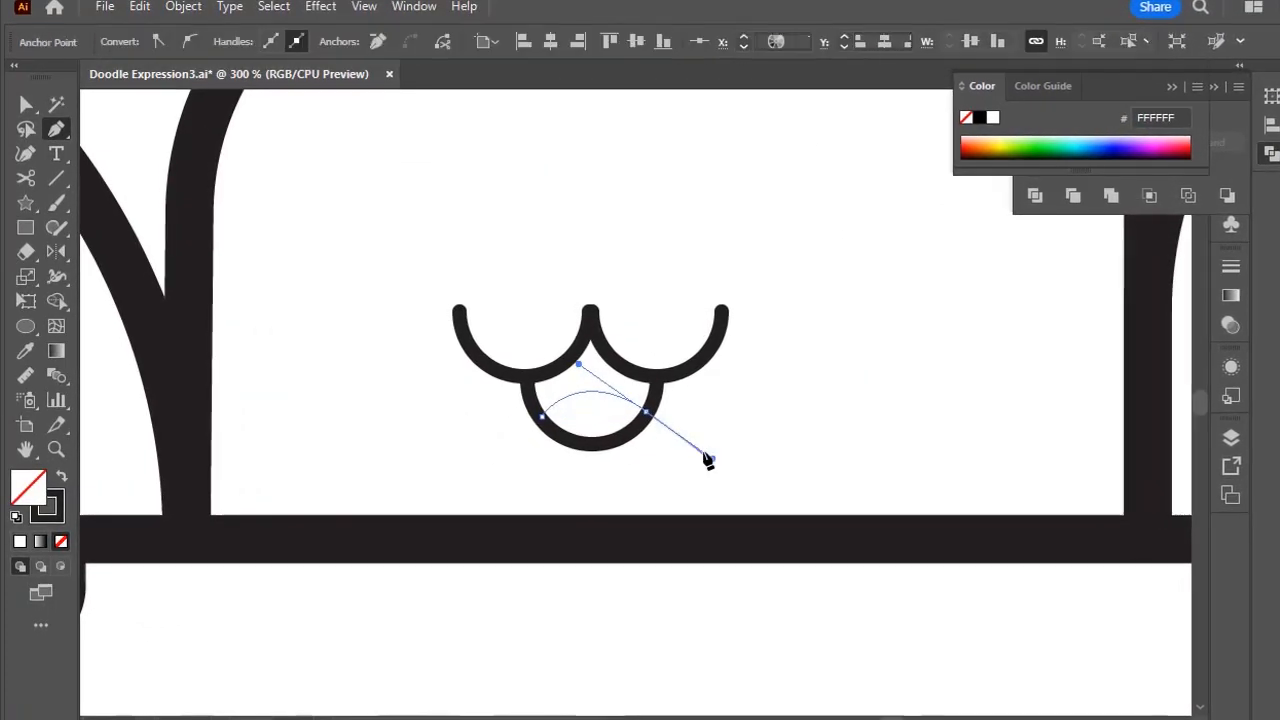
left_click(722, 424, "ctrl")
Step: Select all the curves of the second face's mouth and group them
key("z")
left_click(718, 410, "alt")
left_click(709, 403, "alt")
key("a")
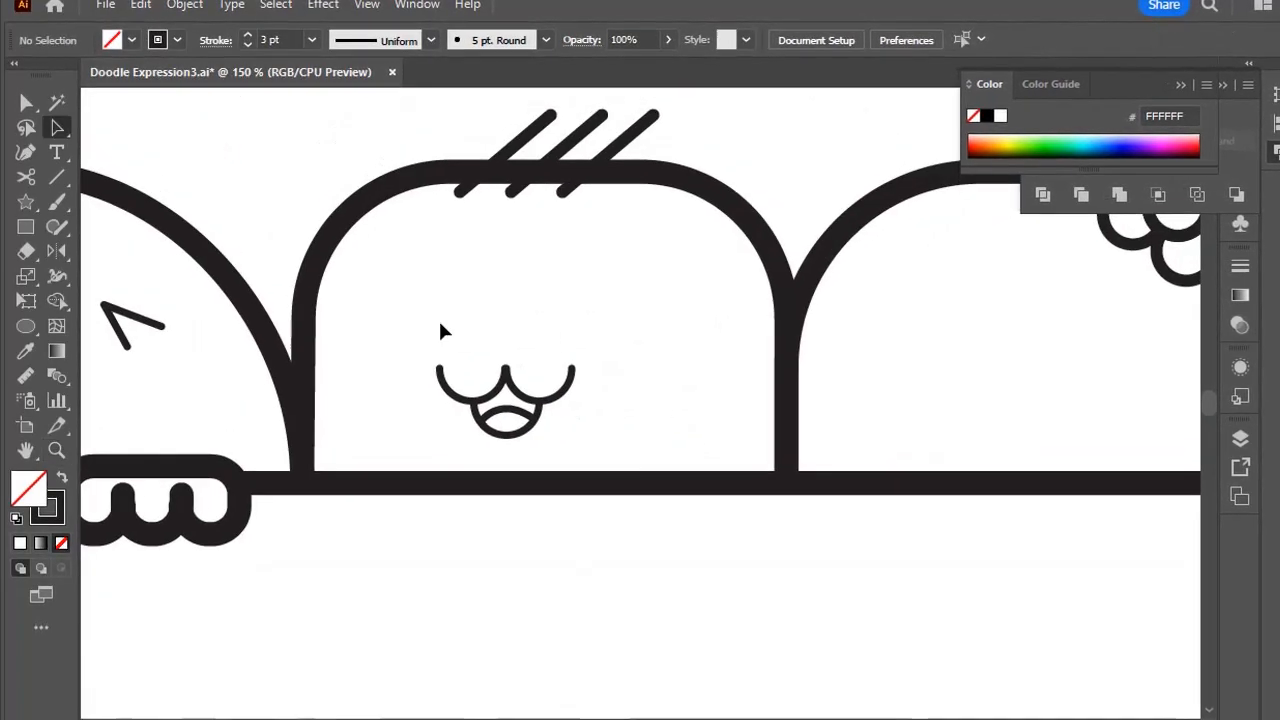
left_click_drag(429, 323, 595, 452)
key("ctrl+g")
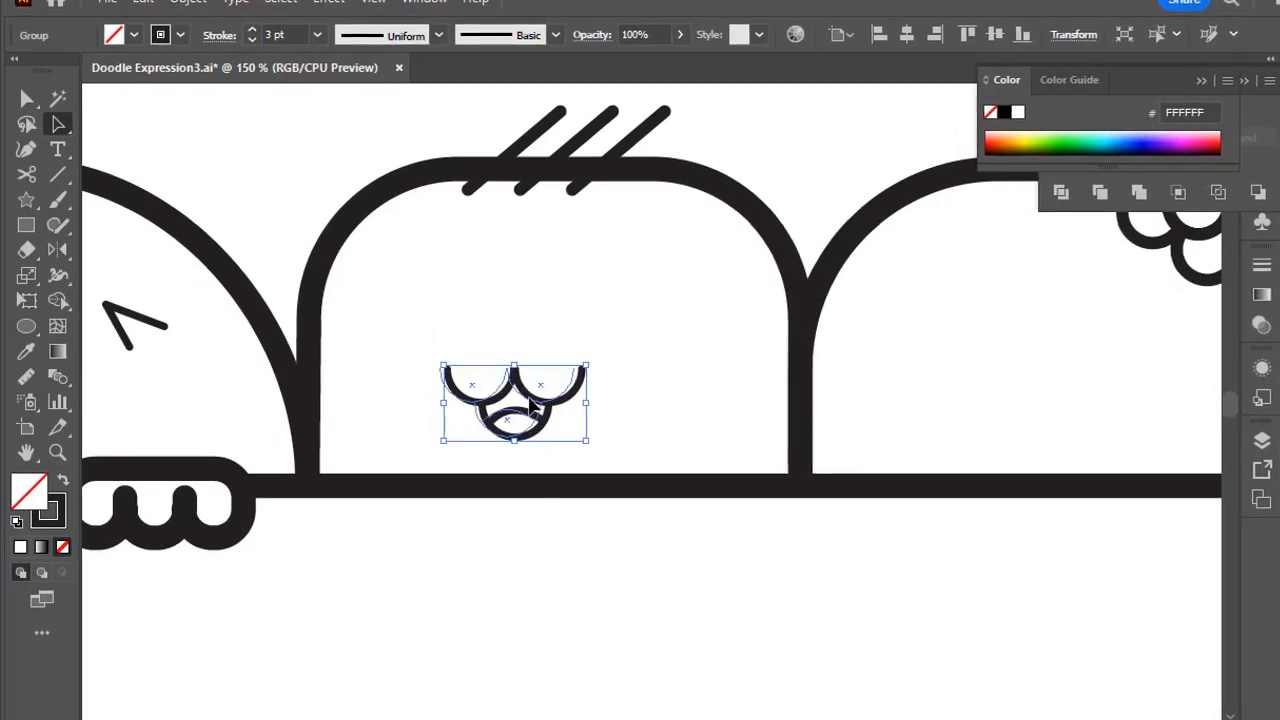
left_click(634, 392)
Step: Draw a small circle eye above the second face's mouth, swap its stroke to a solid dark fill, and duplicate it leftward
key("l")
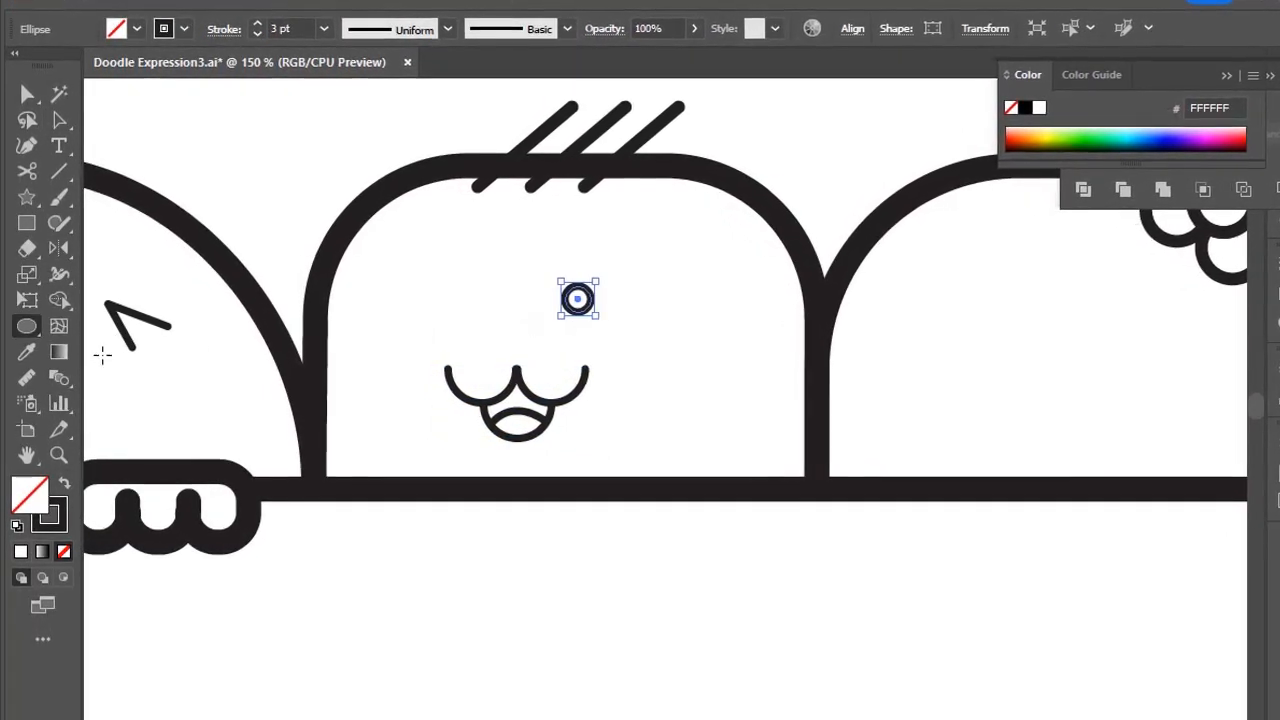
left_click(64, 483)
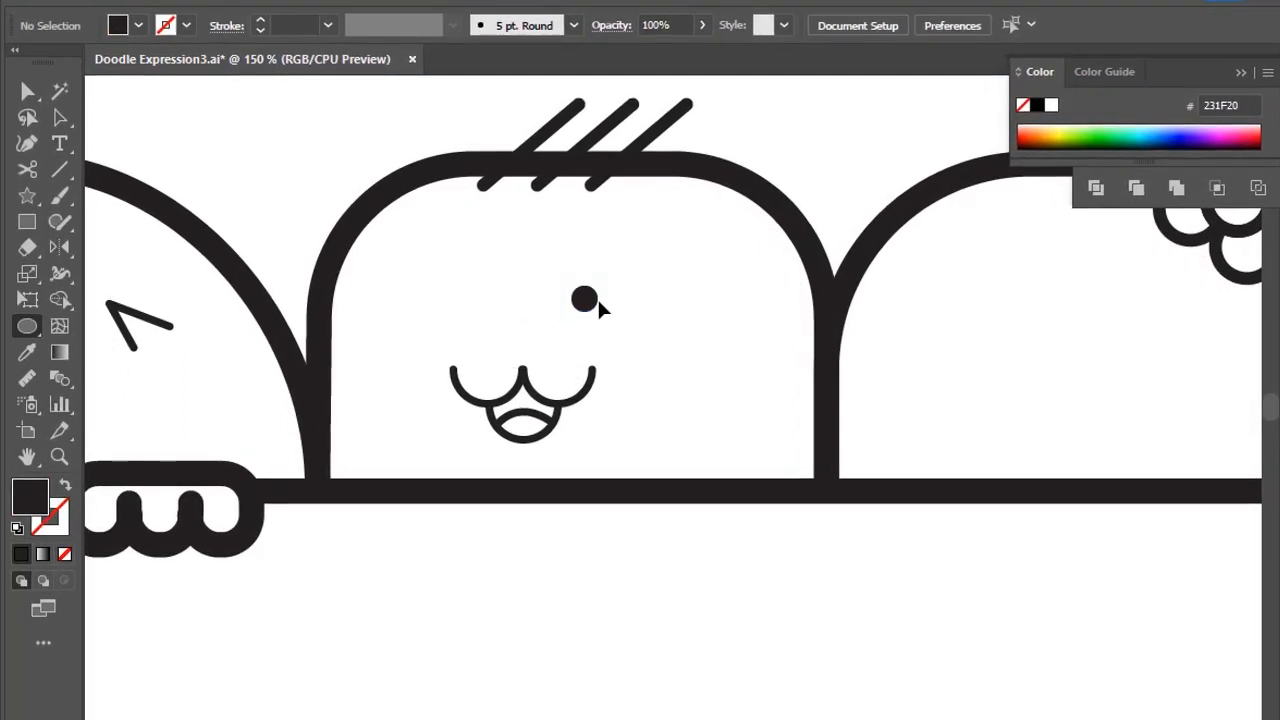
key("a")
left_click_drag(587, 298, 510, 320)
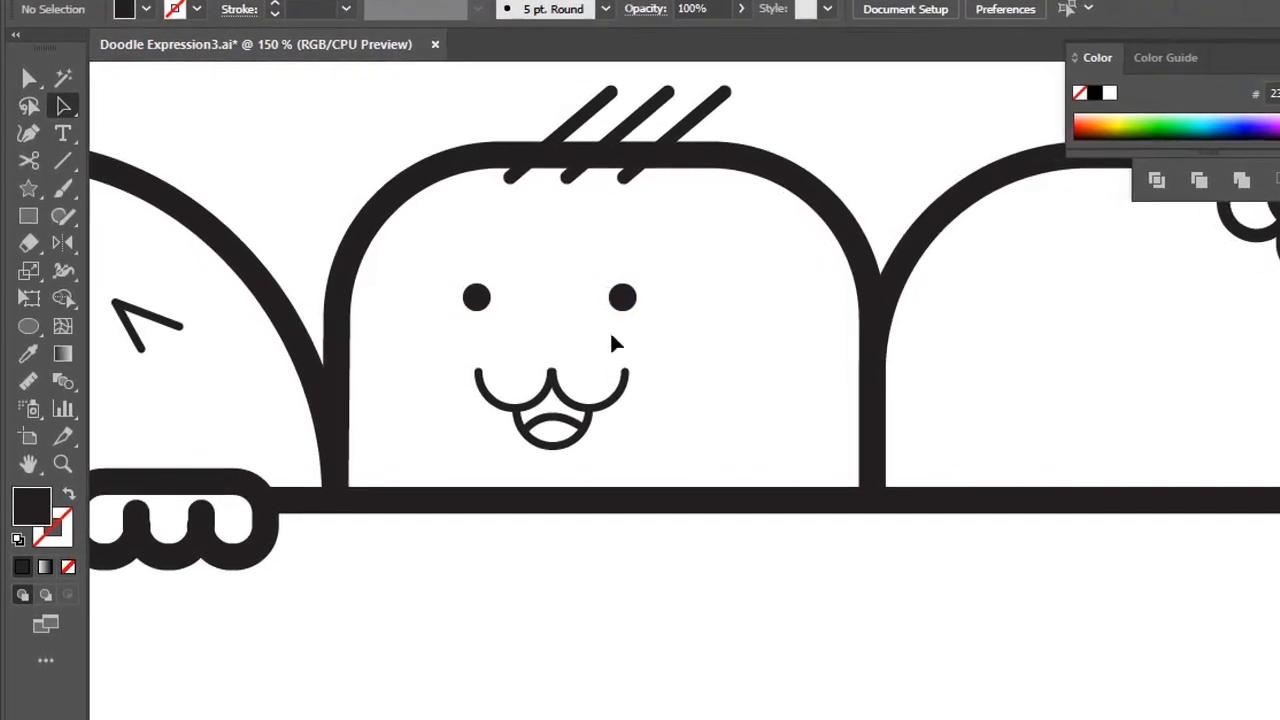
Step: Scale down the second face's grouped mouth and shift it toward the middle of the face
left_click_drag(491, 454, 628, 382)
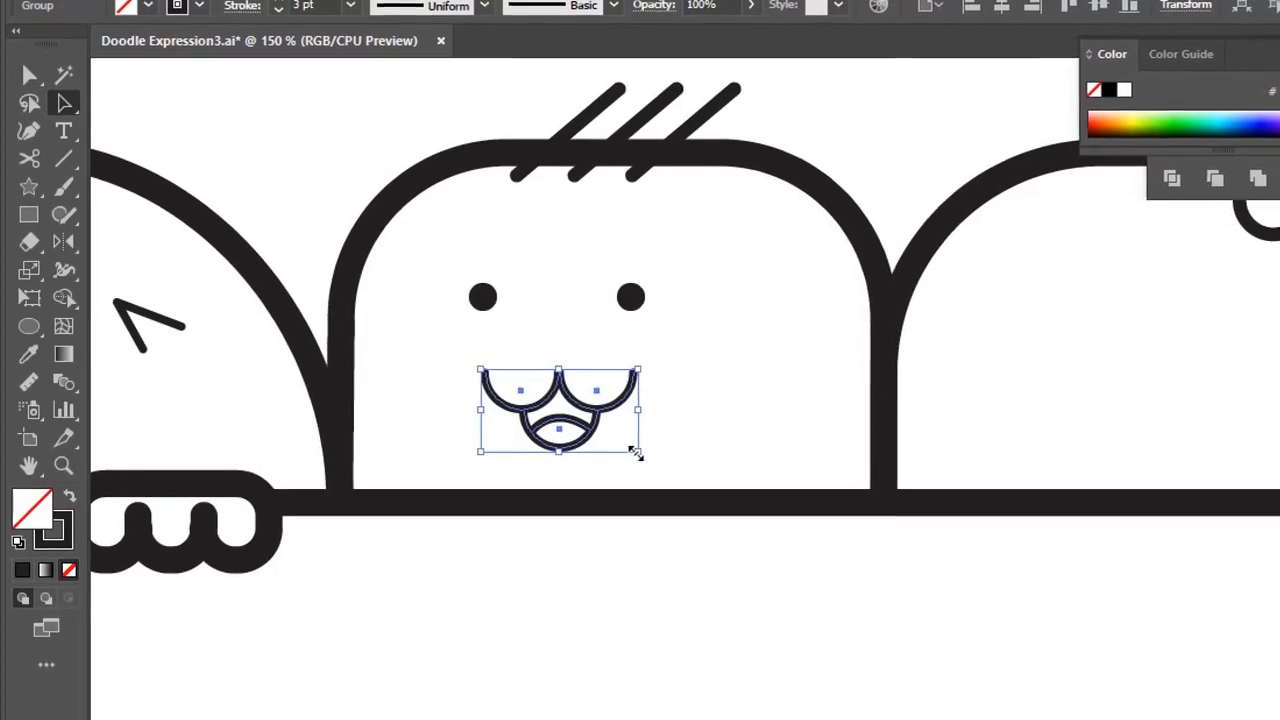
mouse_move(632, 451)
left_mouse_down()
mouse_move(602, 438)
mouse_move(655, 433)
left_mouse_up()
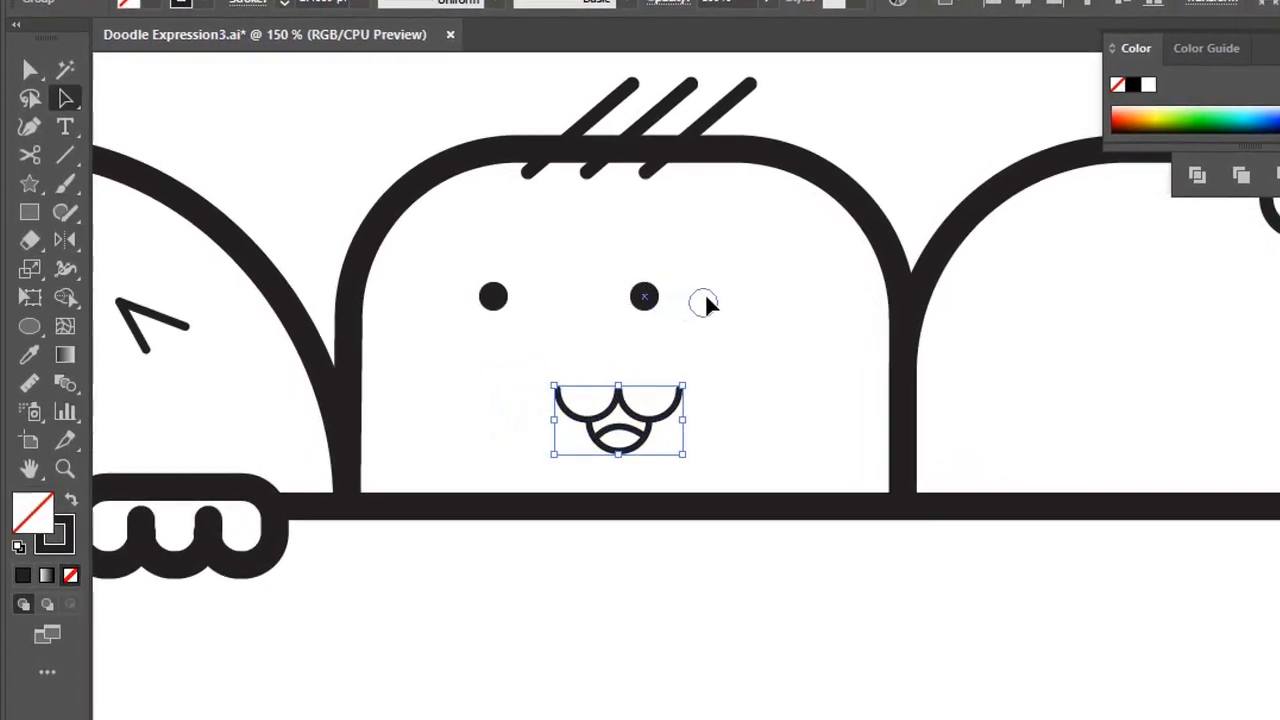
Step: Reposition the second face's two eyes farther apart and raise the mouth slightly between them
left_click_drag(706, 295, 711, 295)
left_click(760, 410)
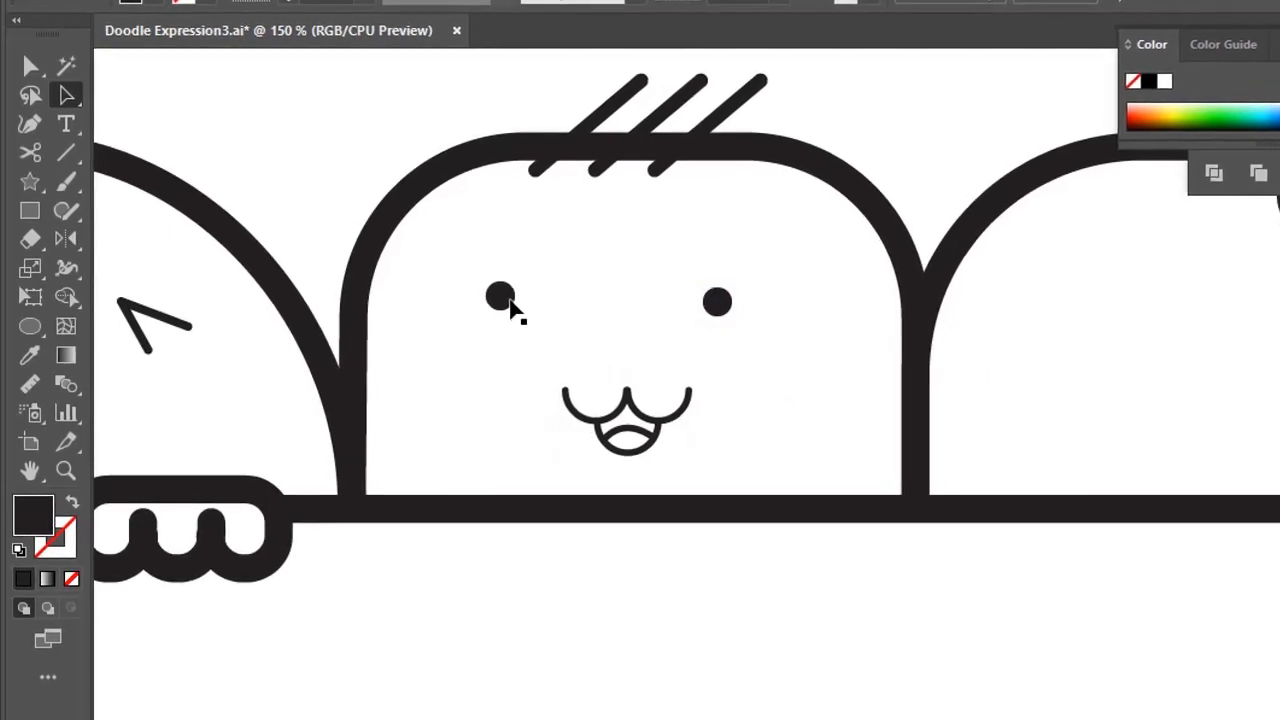
left_click_drag(500, 296, 521, 293)
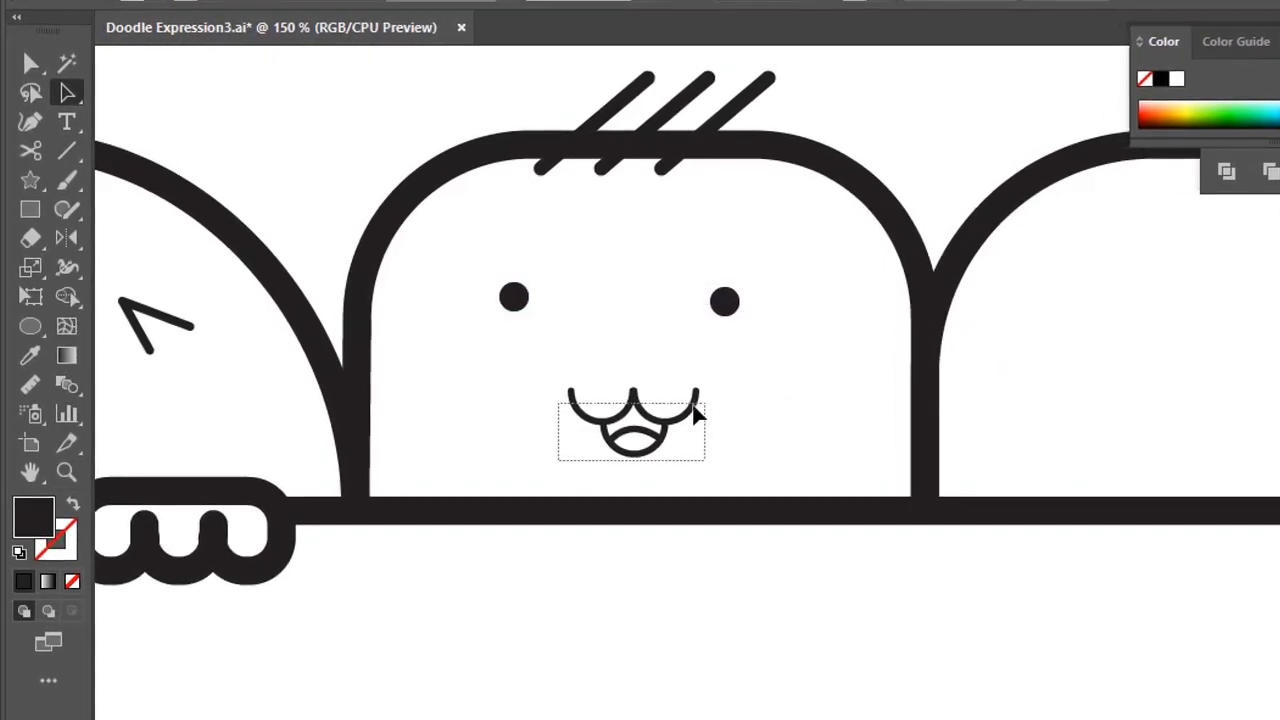
left_click_drag(694, 406, 690, 408)
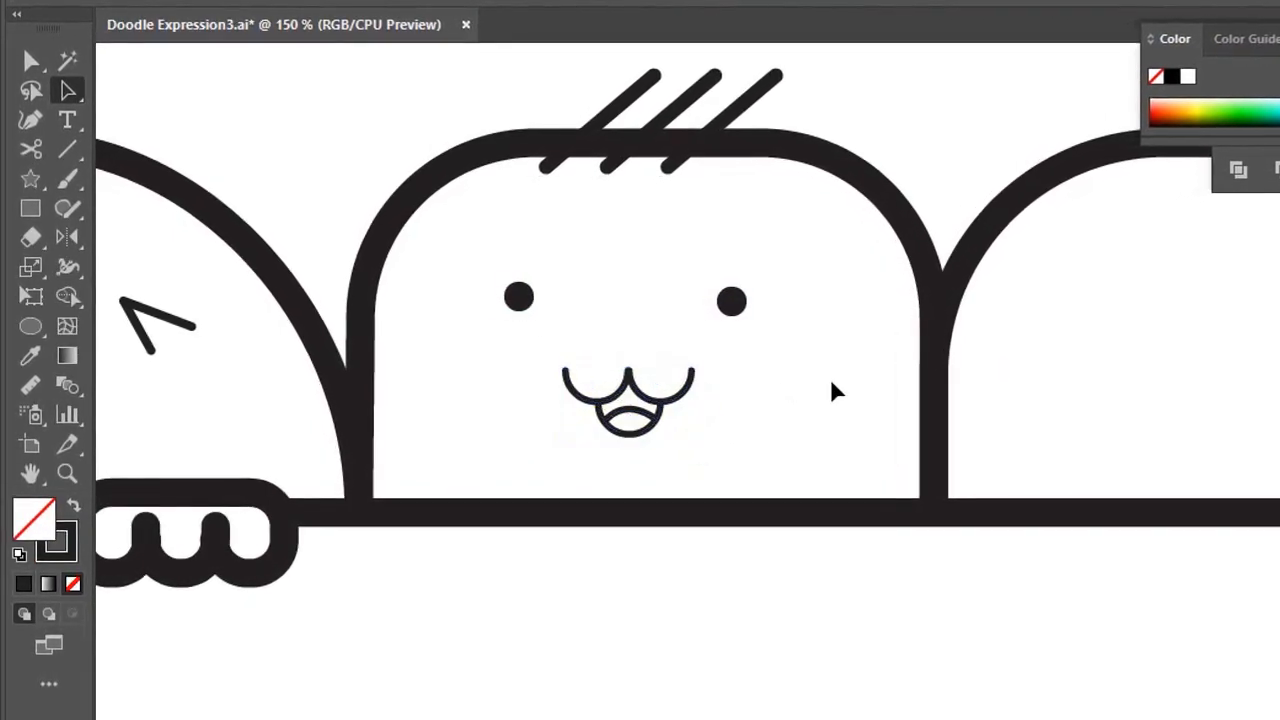
Step: Add a small white highlight circle inside each round eye of the second face
key("z")
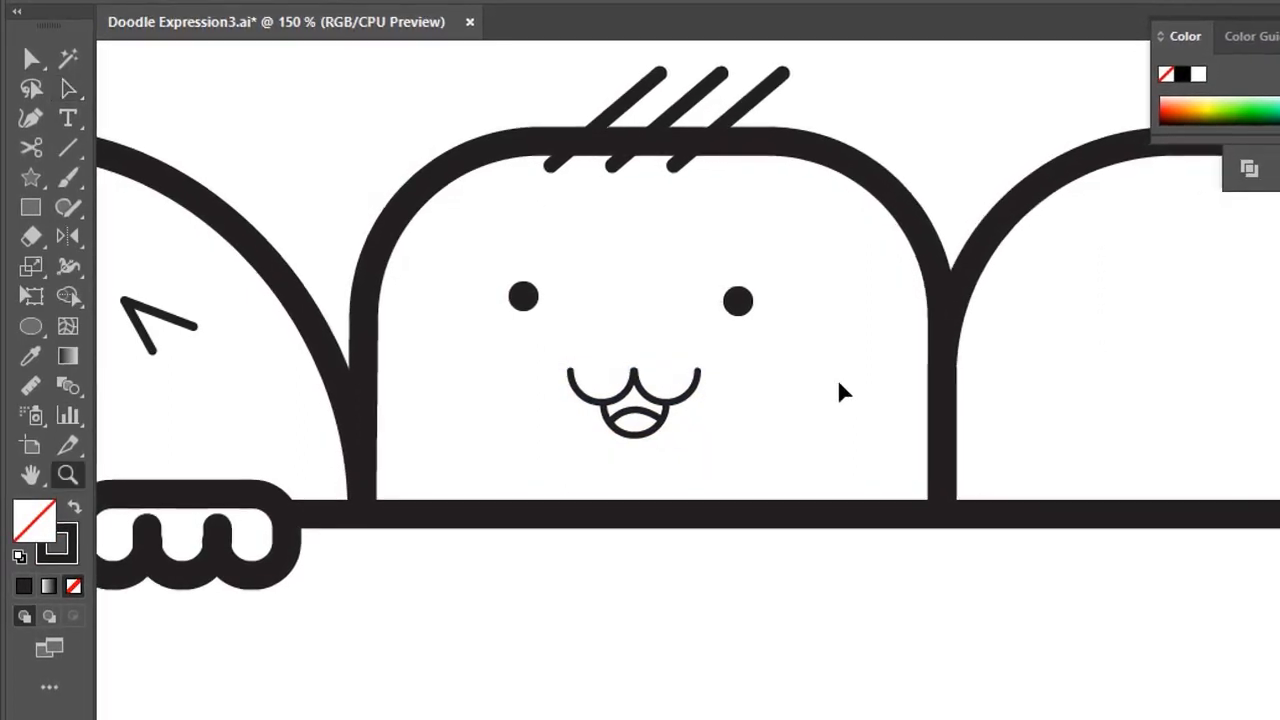
left_click(837, 384)
left_click(704, 355)
key("space")
key("v")
left_click_drag(719, 367, 737, 409)
key("a")
key("i")
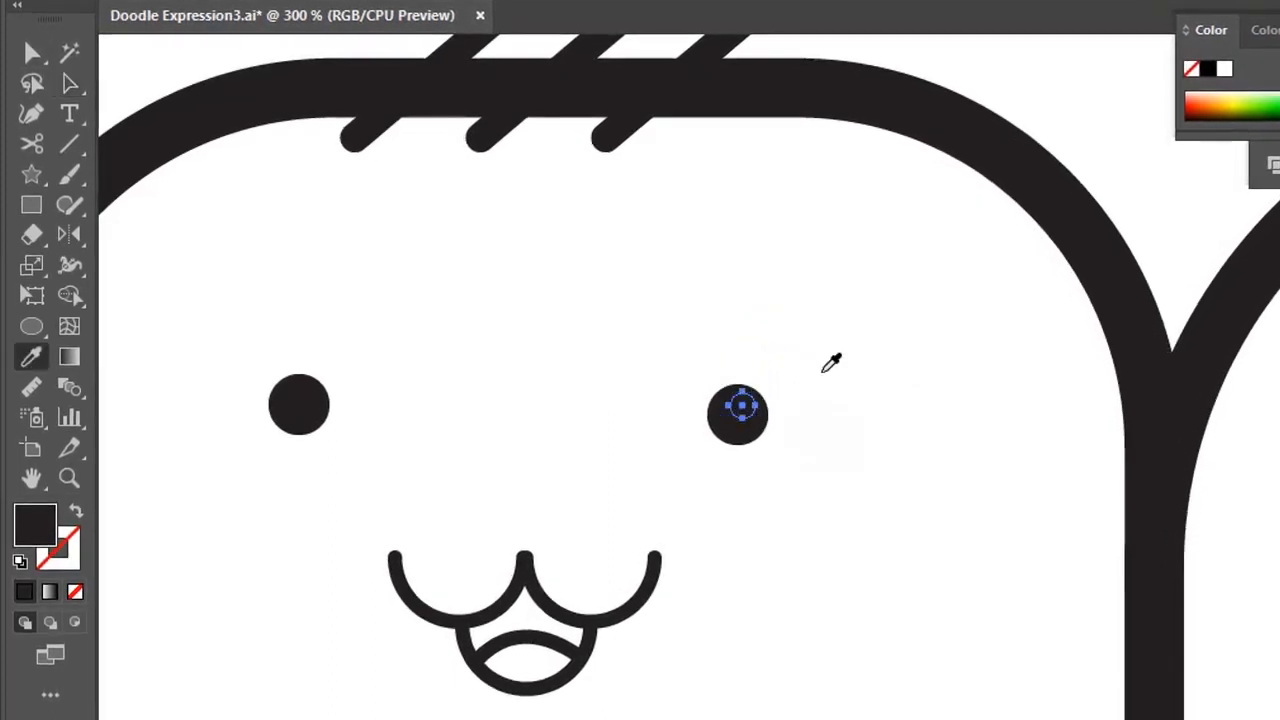
left_click(823, 417)
left_click_drag(817, 409, 1030, 415)
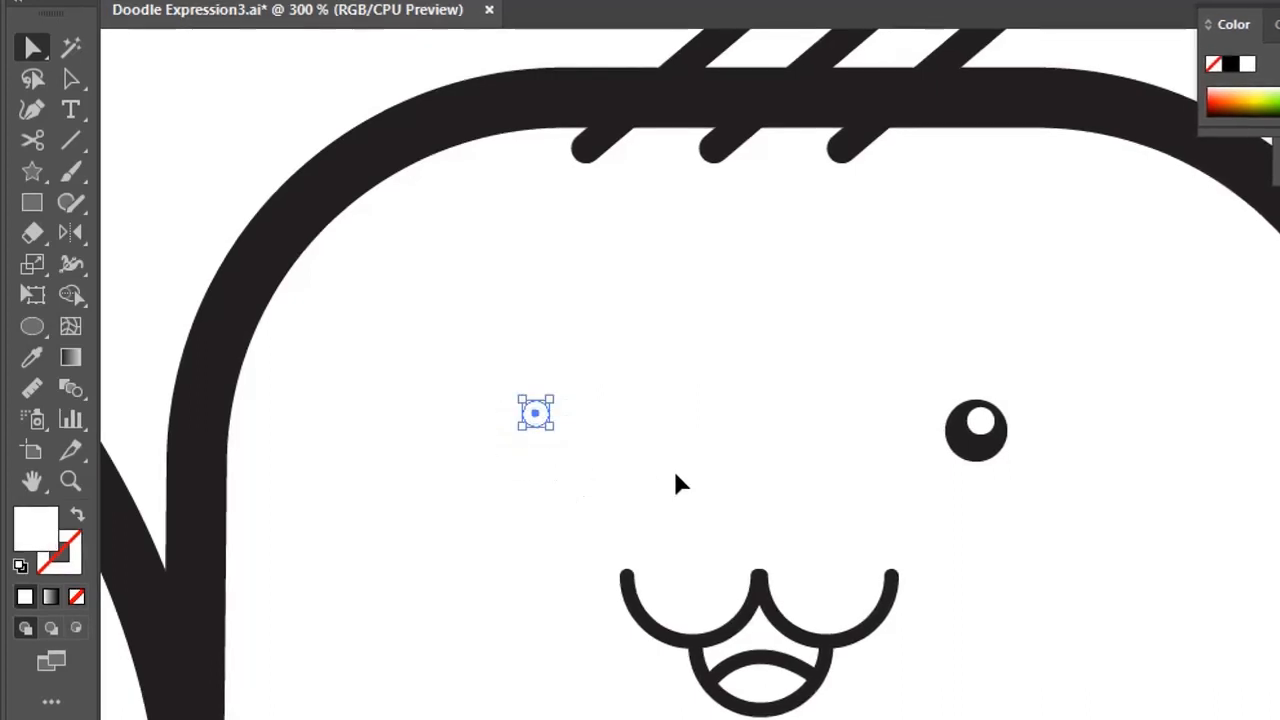
left_click(890, 507, "alt")
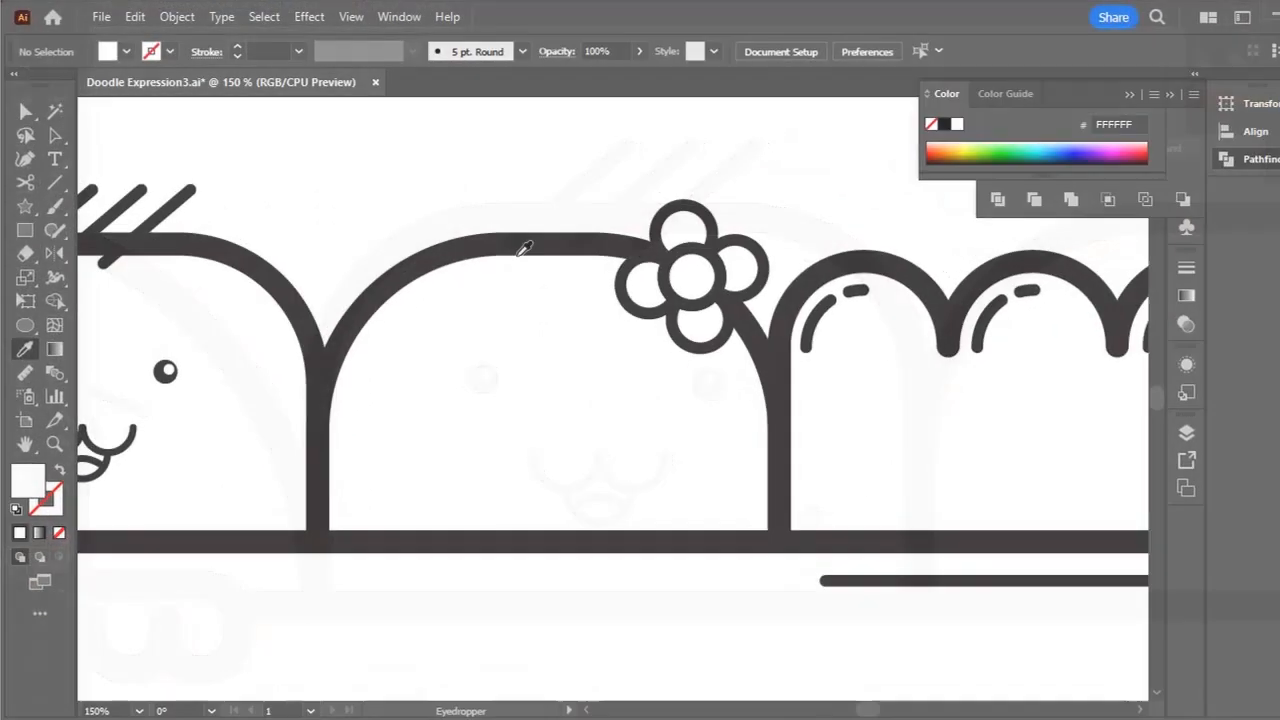
Step: Draw a thin ellipse filled with 231F20 inside the third face and pull its lower anchor point upward
left_click(524, 246)
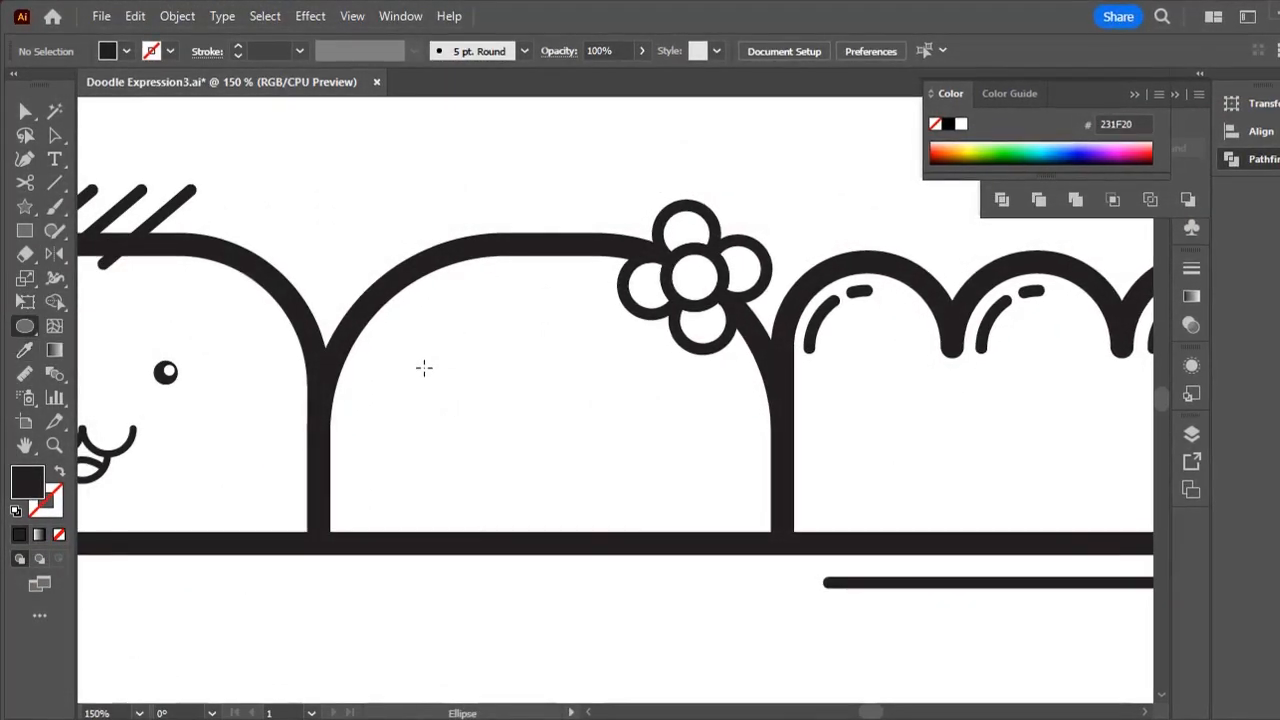
left_click_drag(488, 382, 490, 385)
key("v")
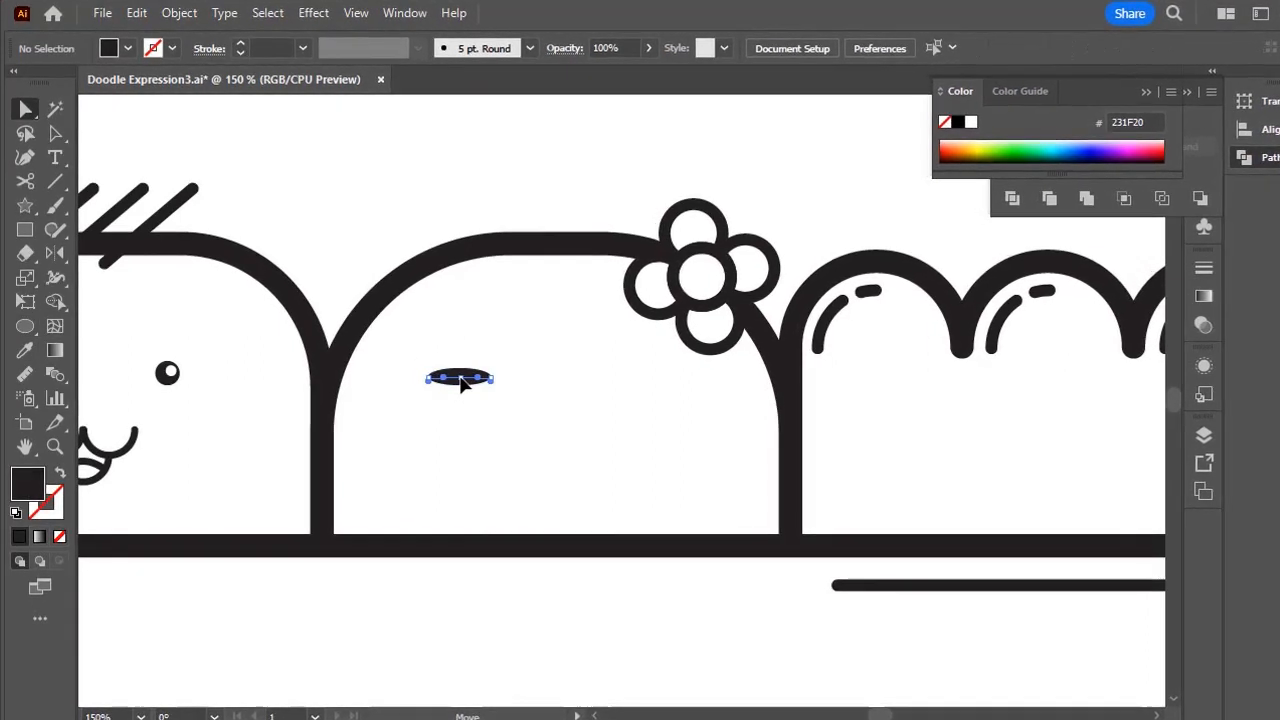
left_click_drag(458, 385, 458, 376)
left_click(451, 356, "ctrl")
left_click(462, 376)
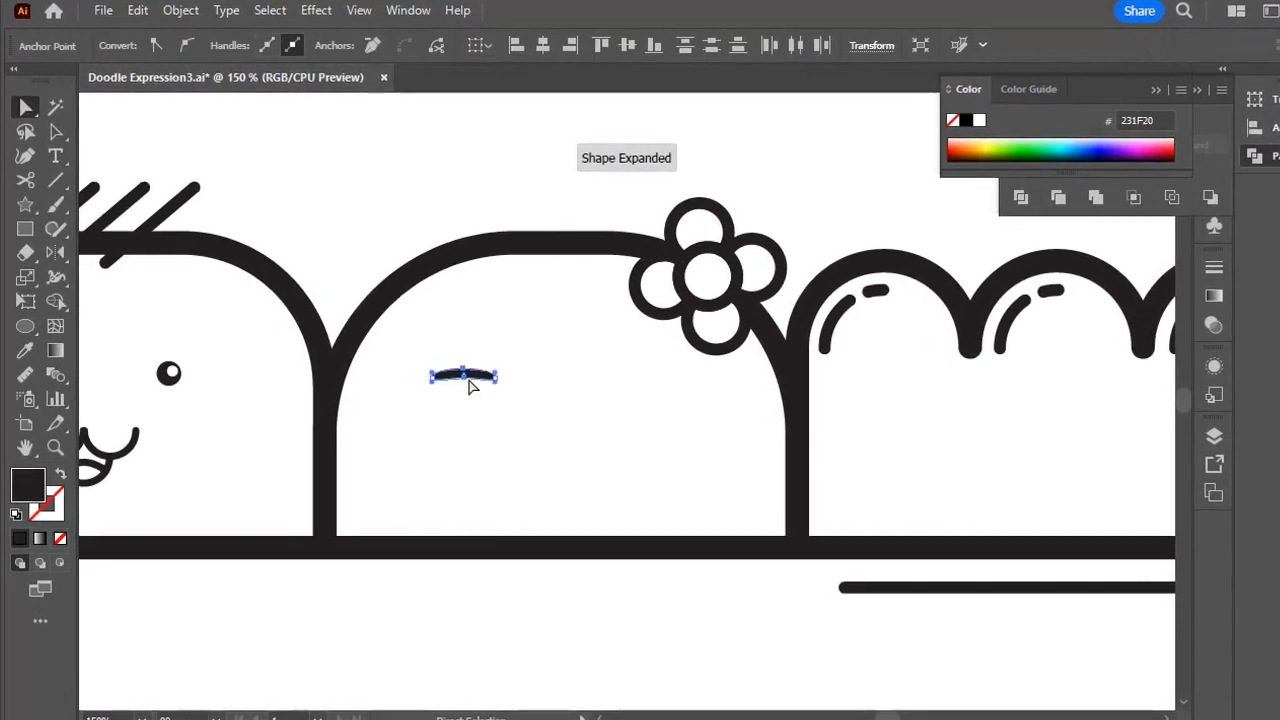
Step: Bend the third face's ellipse into a pointed arched closed eye and duplicate it on the right side
mouse_move(470, 371)
left_mouse_down()
mouse_move(479, 365)
mouse_move(480, 381)
left_mouse_up()
left_click(516, 385)
key("a")
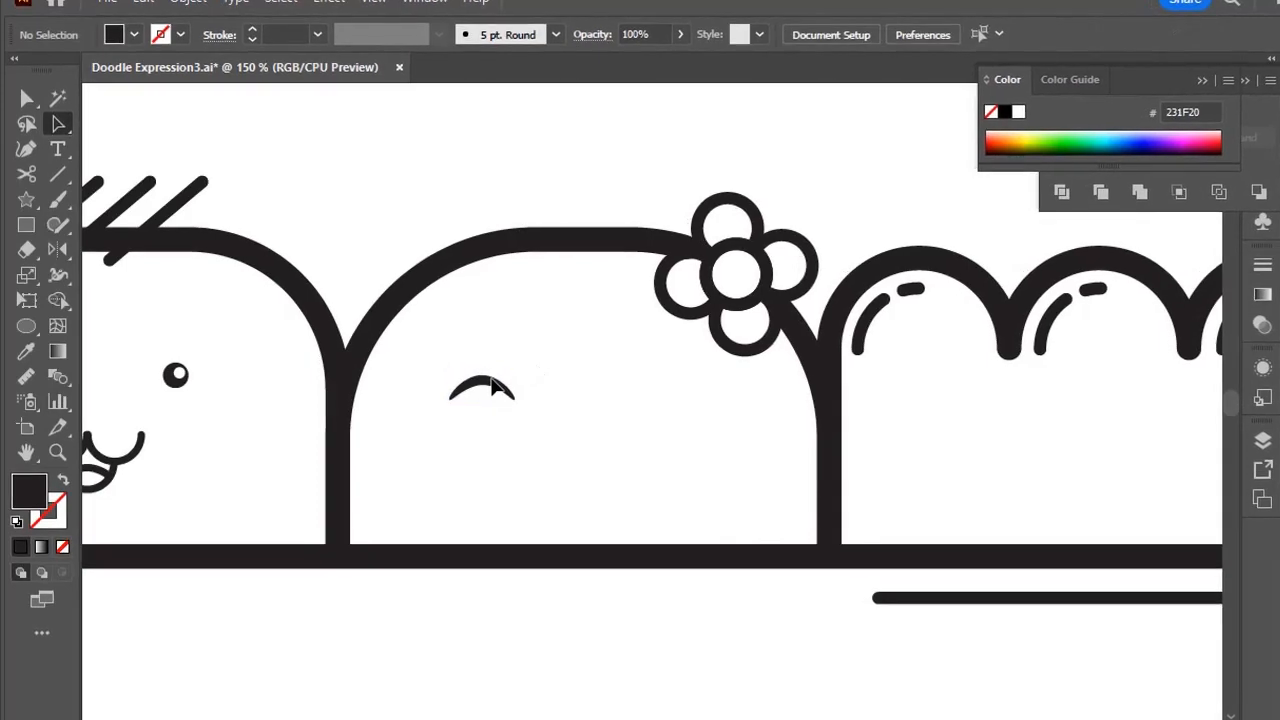
left_click_drag(645, 392, 704, 392)
Step: Draw a dark ellipse below the third face's eyes and reshape its anchors into a flat-topped smiling mouth
key("l")
left_click_drag(548, 466, 640, 505)
key("v")
left_click_drag(600, 449, 633, 536)
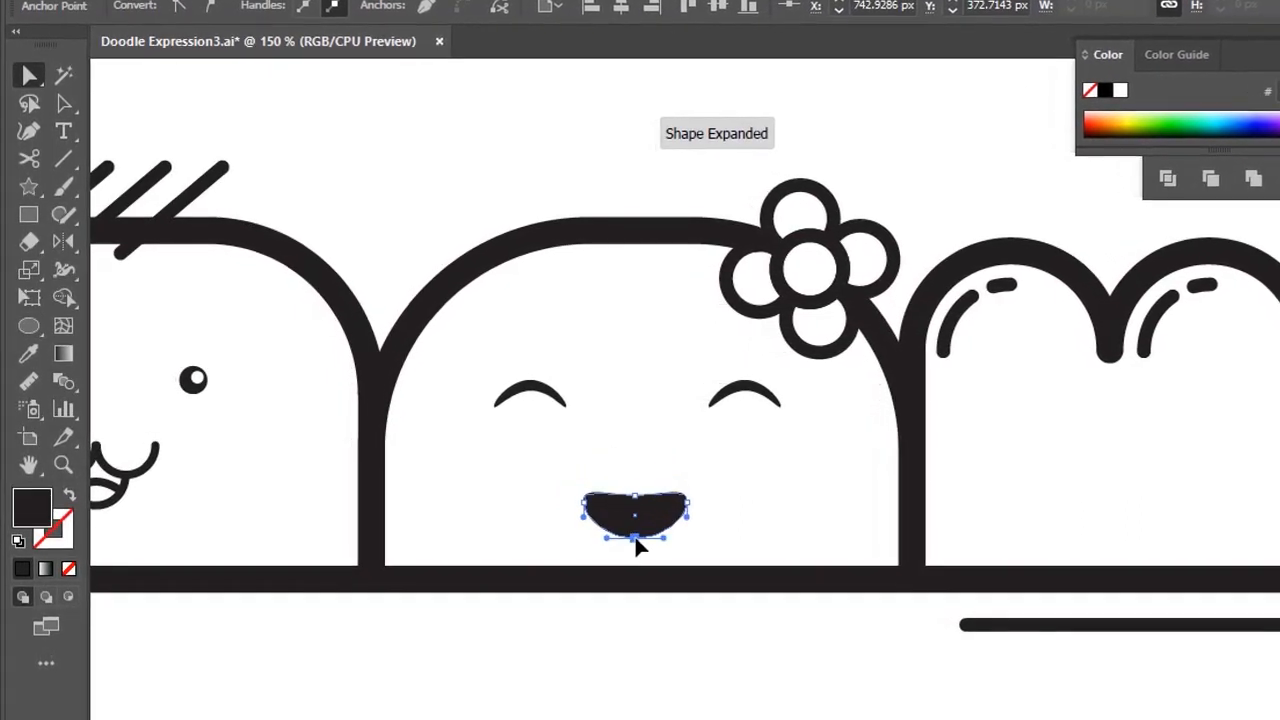
Step: Add a small white ellipse inside the third face's dark mouth
left_click(711, 515)
key("l")
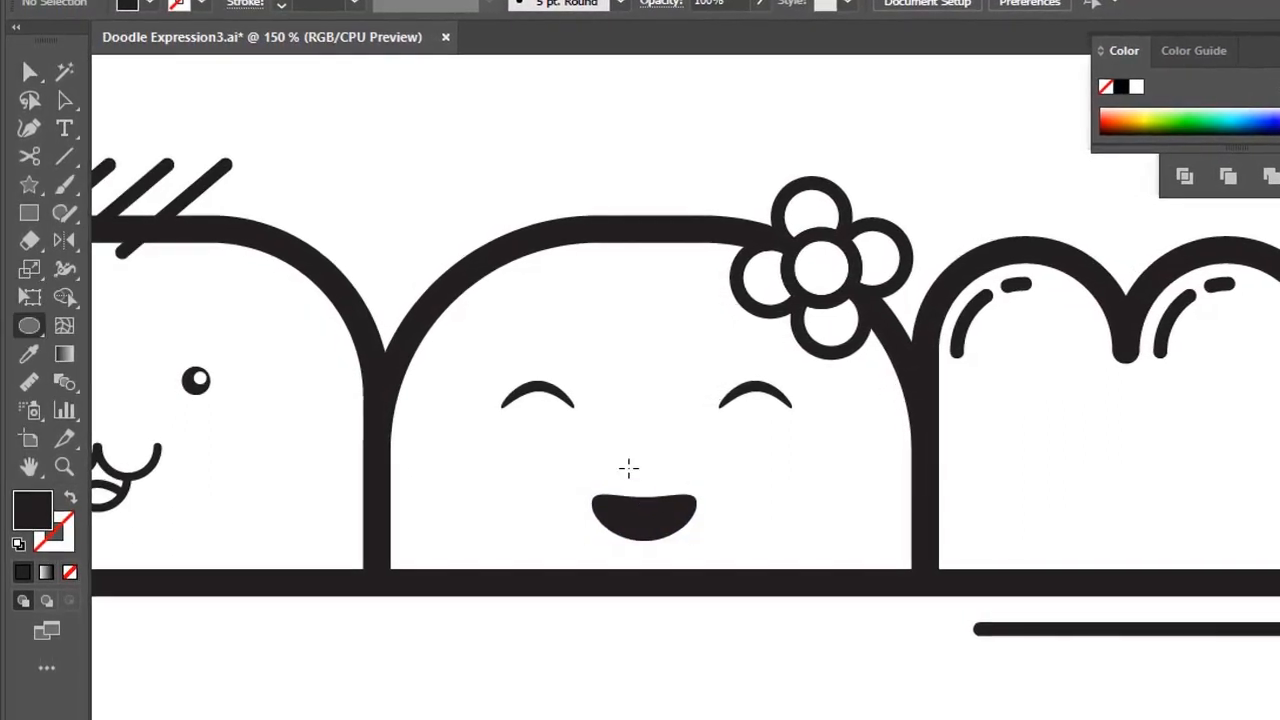
left_click_drag(619, 452, 664, 470)
key("v")
left_click(663, 528)
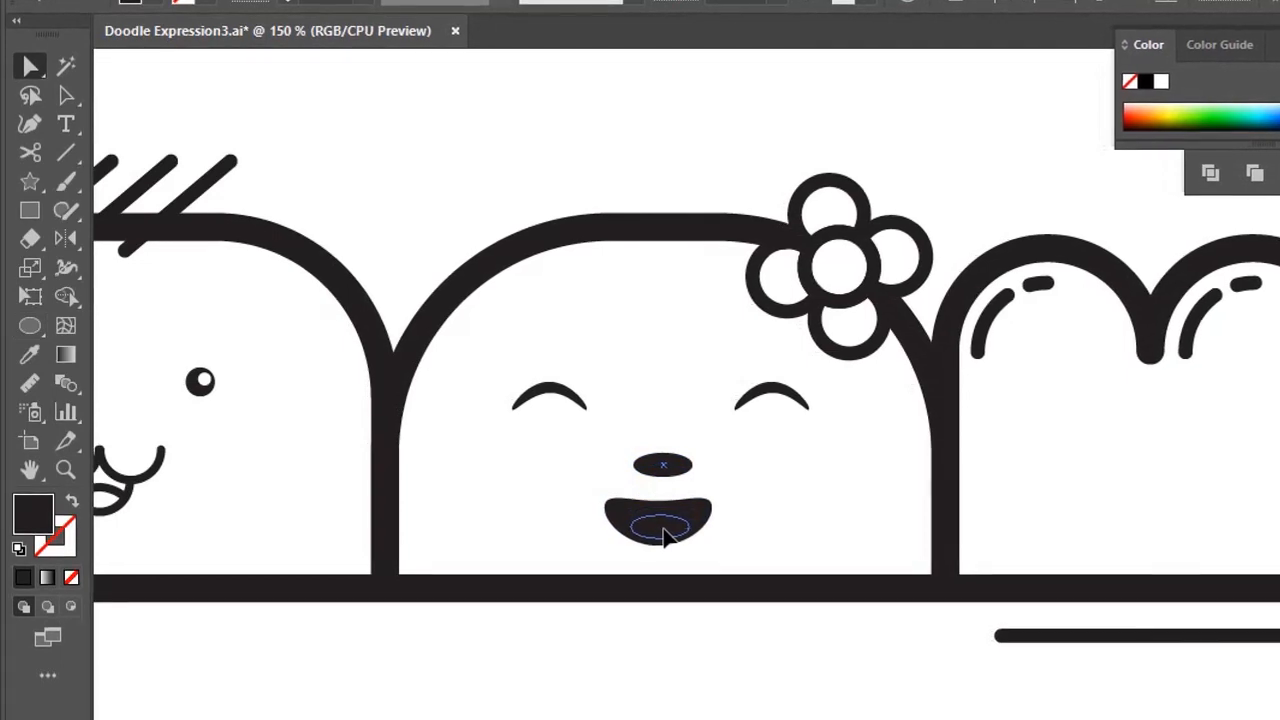
key("i")
left_click(700, 406)
key("a")
left_click_drag(527, 342, 776, 545)
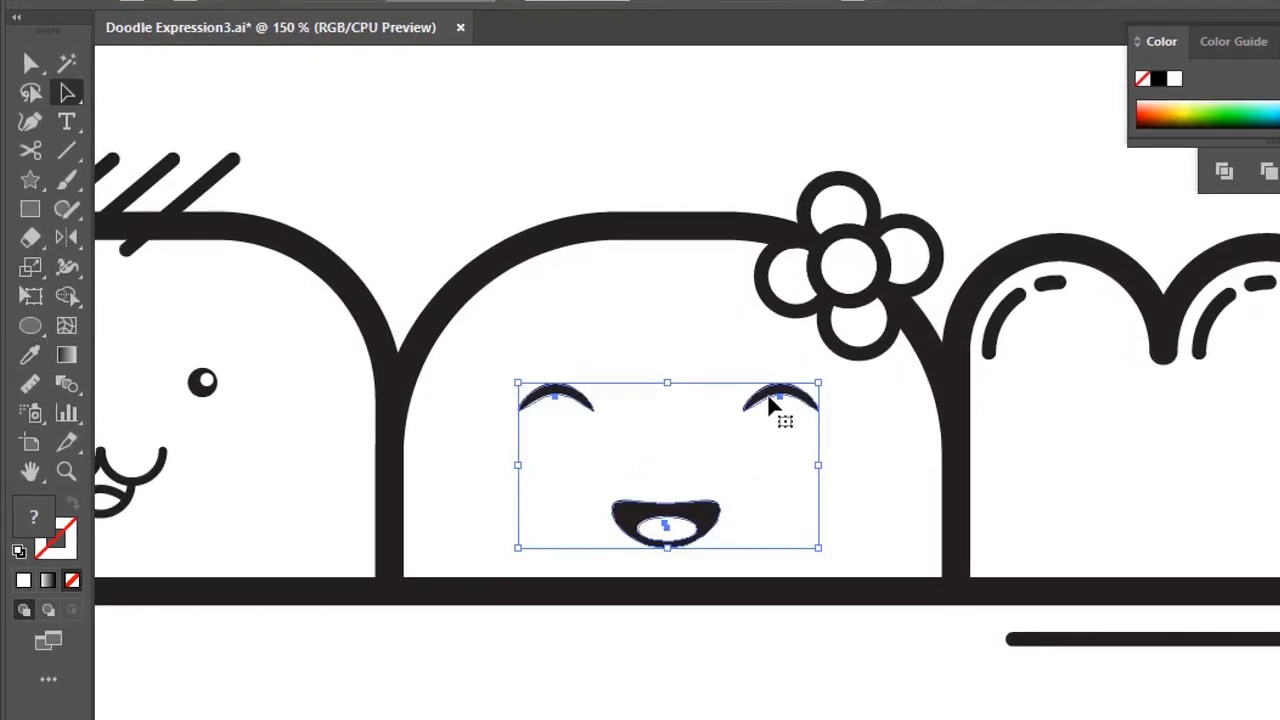
left_click(849, 408)
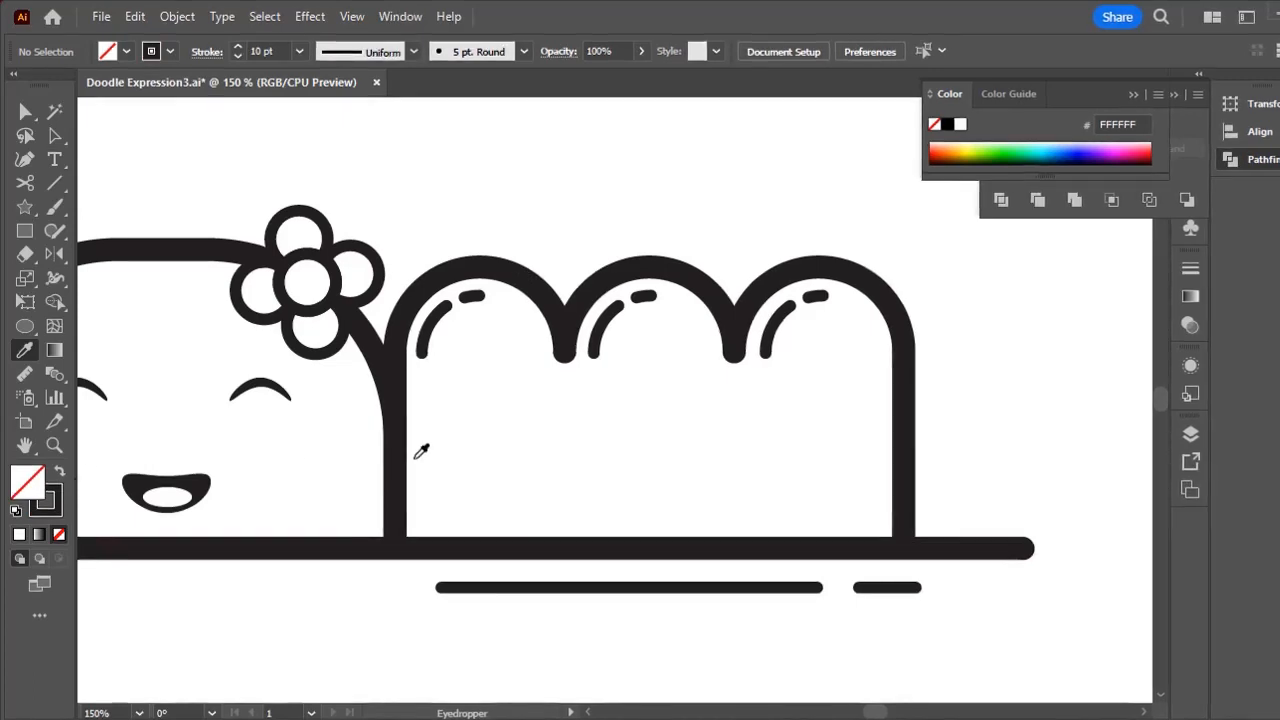
Step: Draw an unfilled circle below the hair on the fourth face and give it the hair highlight's 5 pt stroke
left_click_drag(562, 477, 562, 478)
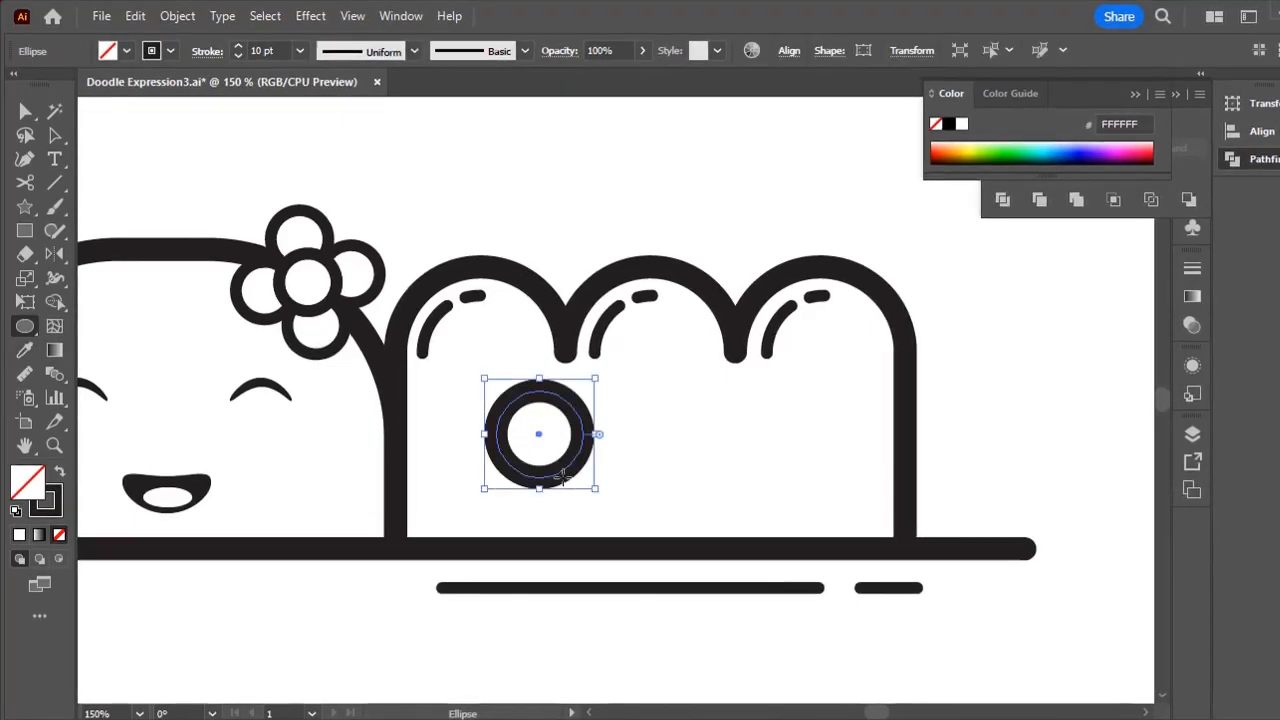
left_click(480, 295)
left_click(649, 410, "ctrl")
key("v")
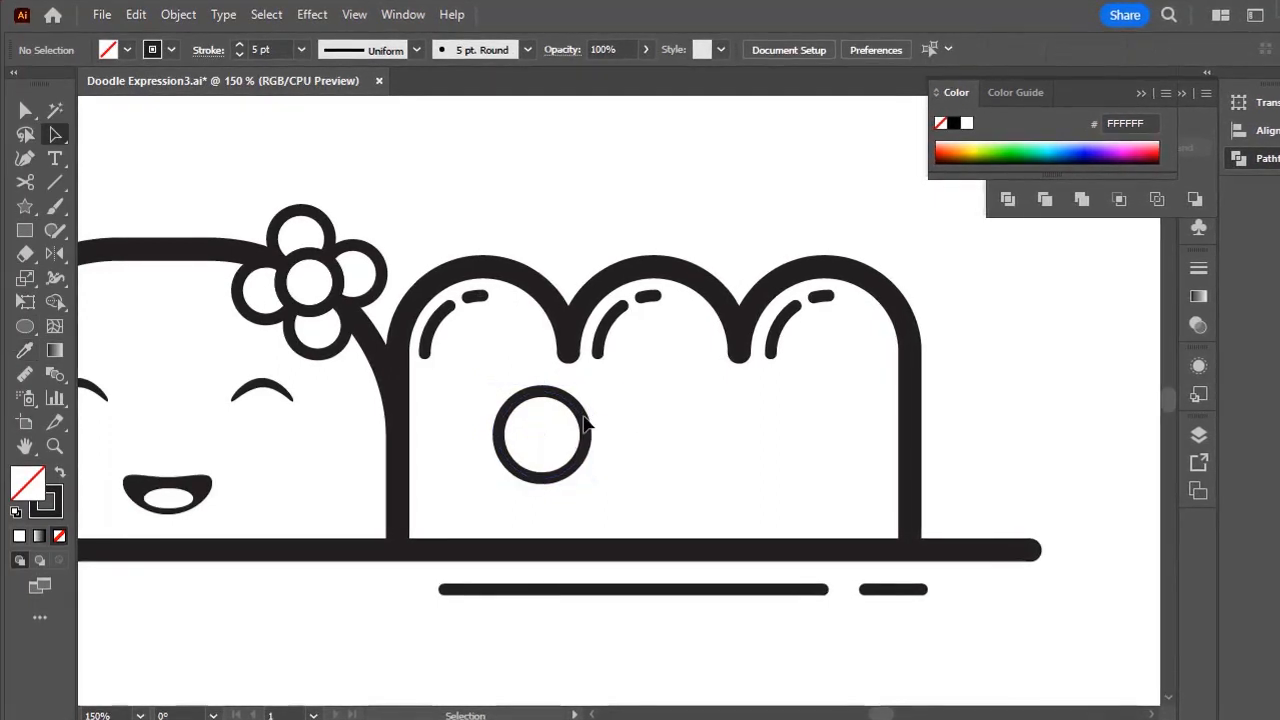
left_click_drag(587, 425, 766, 427)
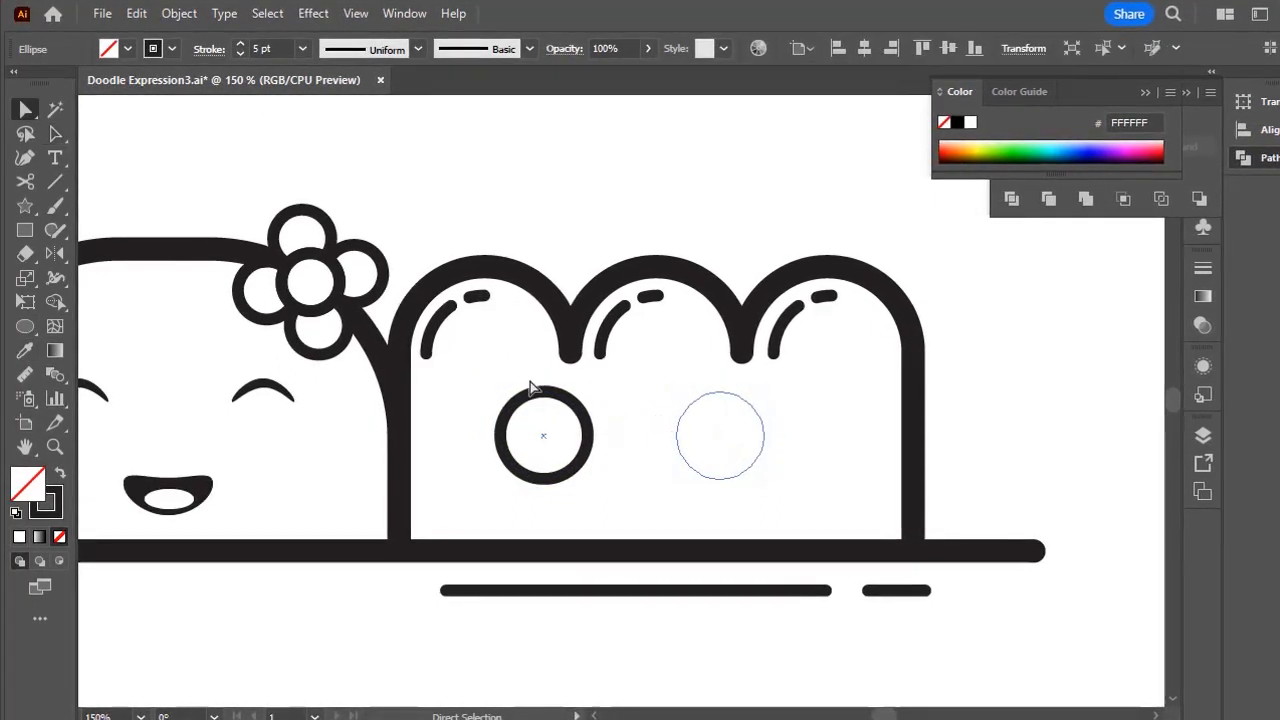
key("ctrl+z")
Step: Reshape the fourth face's circle into a wide, slanted glasses lens with a flattened upper edge and set its stroke to 3 pt
left_click_drag(526, 374, 628, 420)
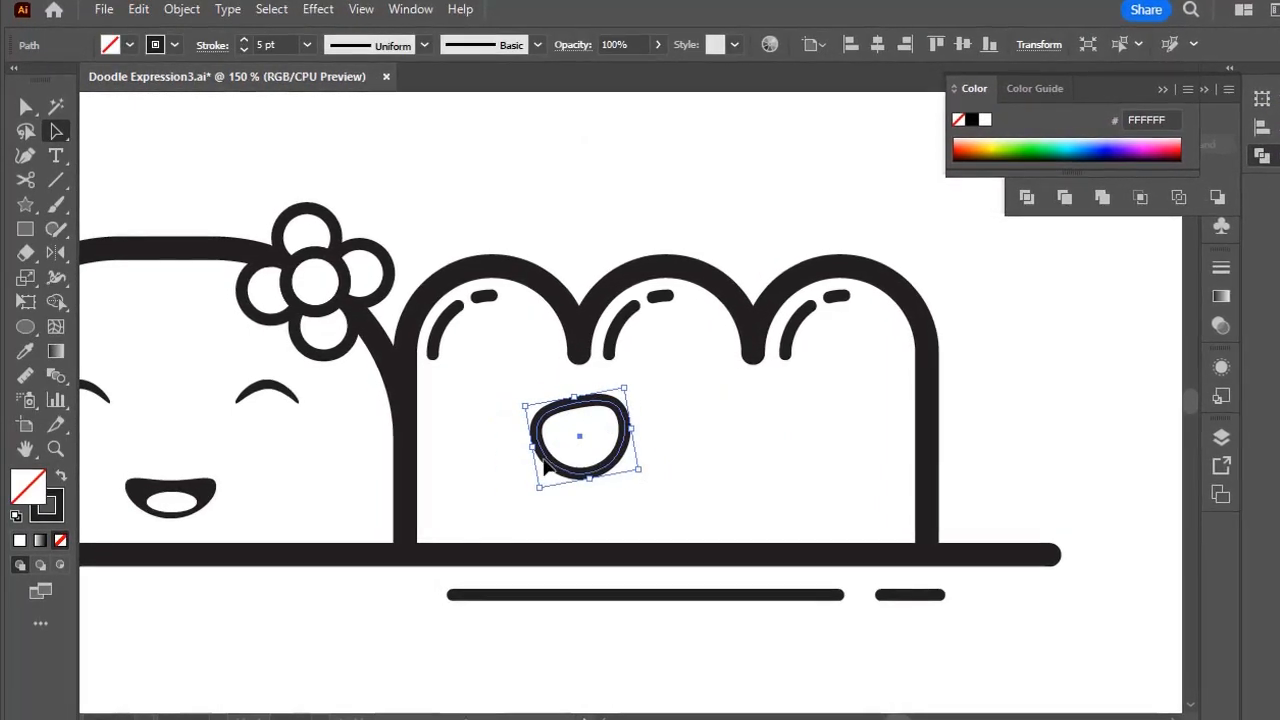
left_click_drag(532, 448, 498, 459)
left_click_drag(575, 485, 572, 493)
left_click(309, 44)
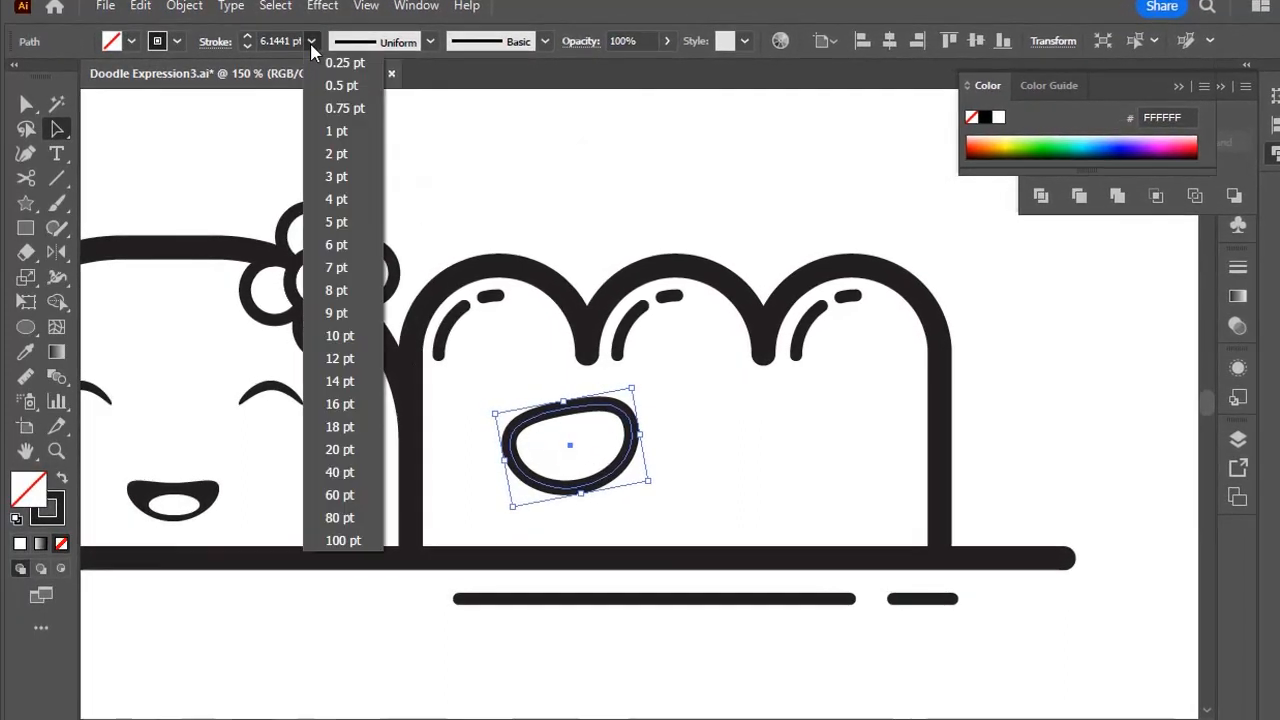
left_click(340, 174)
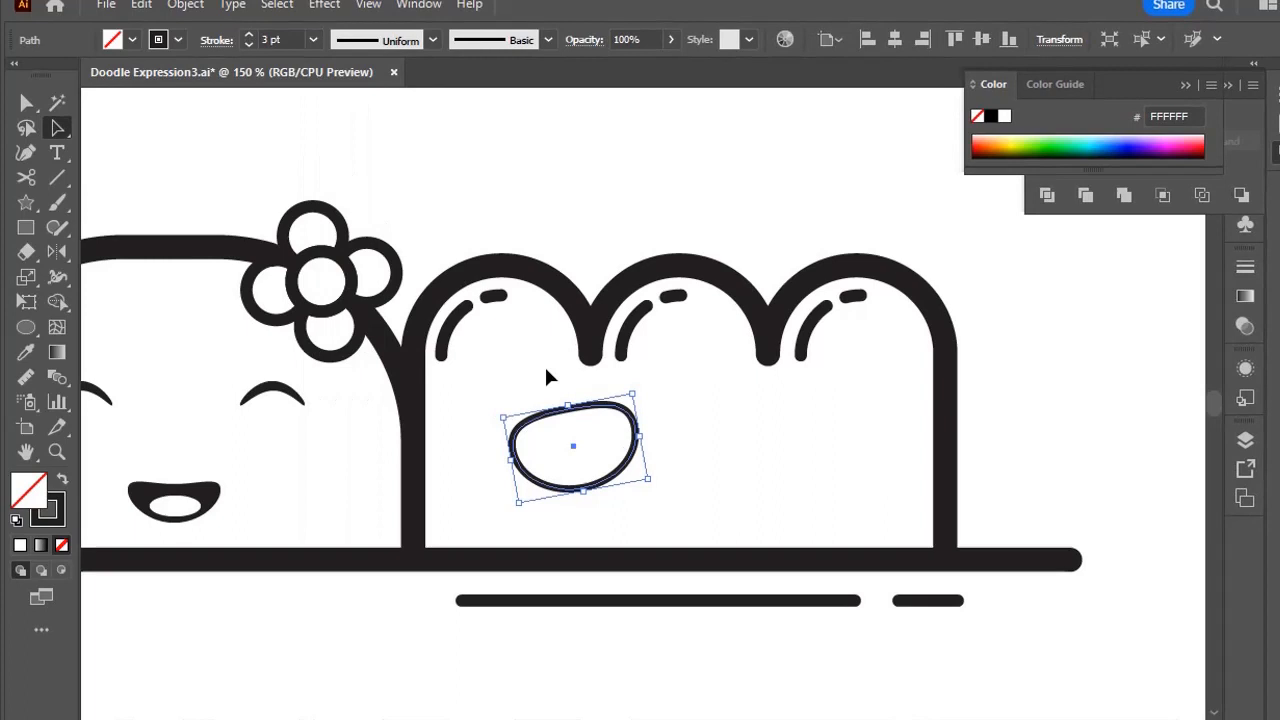
left_click(718, 429)
Step: Duplicate the lens to the right, reflect the copy into a mirrored lens and widen the gap between the two
left_click_drag(637, 433, 826, 450)
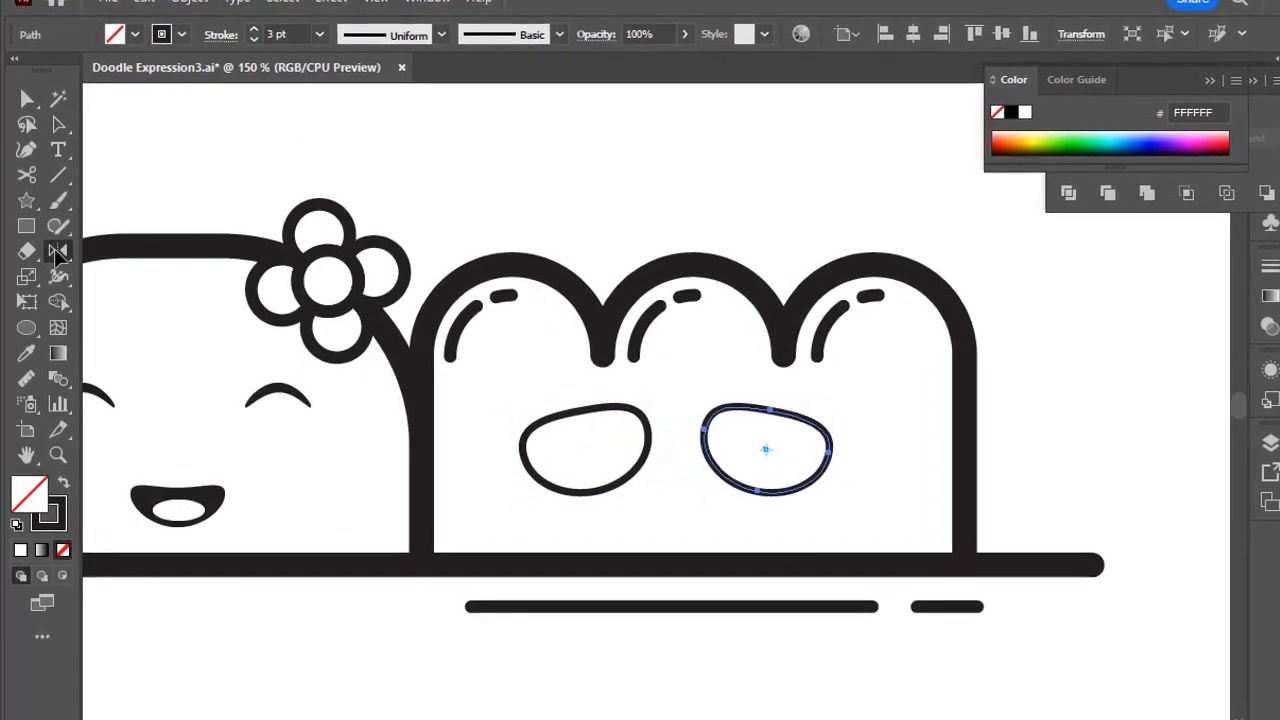
double_click(57, 252)
left_click(871, 480)
left_click(969, 520)
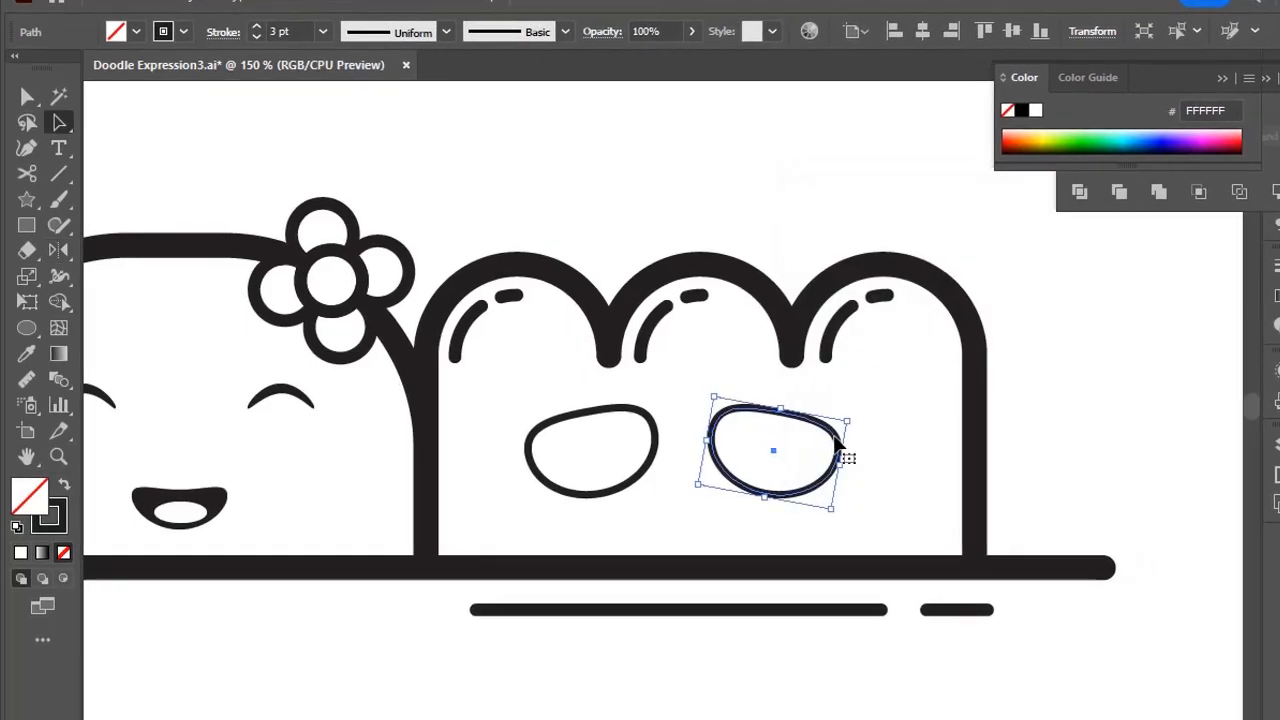
left_click_drag(834, 437, 849, 437)
left_click(518, 382)
Step: Draw an arched bridge between the upper inner corners of the two lenses with the Pen tool
key("p")
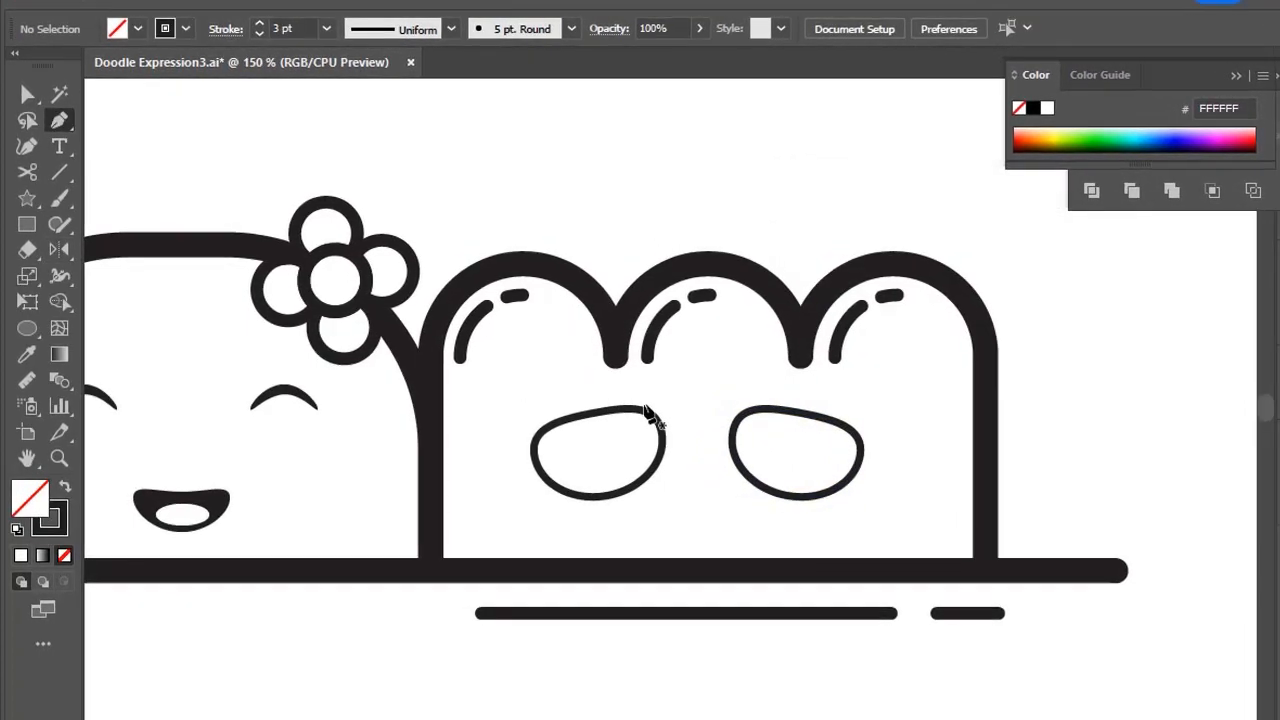
left_click(655, 418)
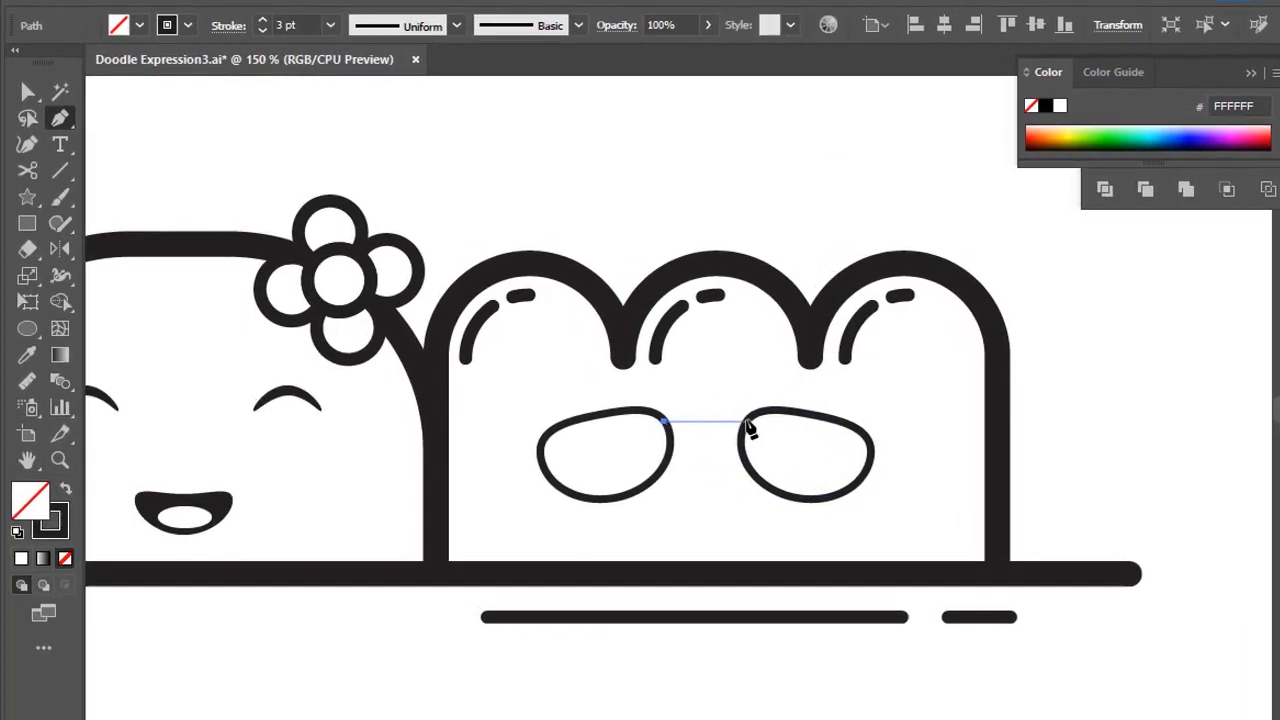
left_click_drag(750, 428, 806, 454)
left_click(806, 455, "ctrl")
Step: Draw a small dark filled pupil in the left lens and duplicate it into the right lens
key("i")
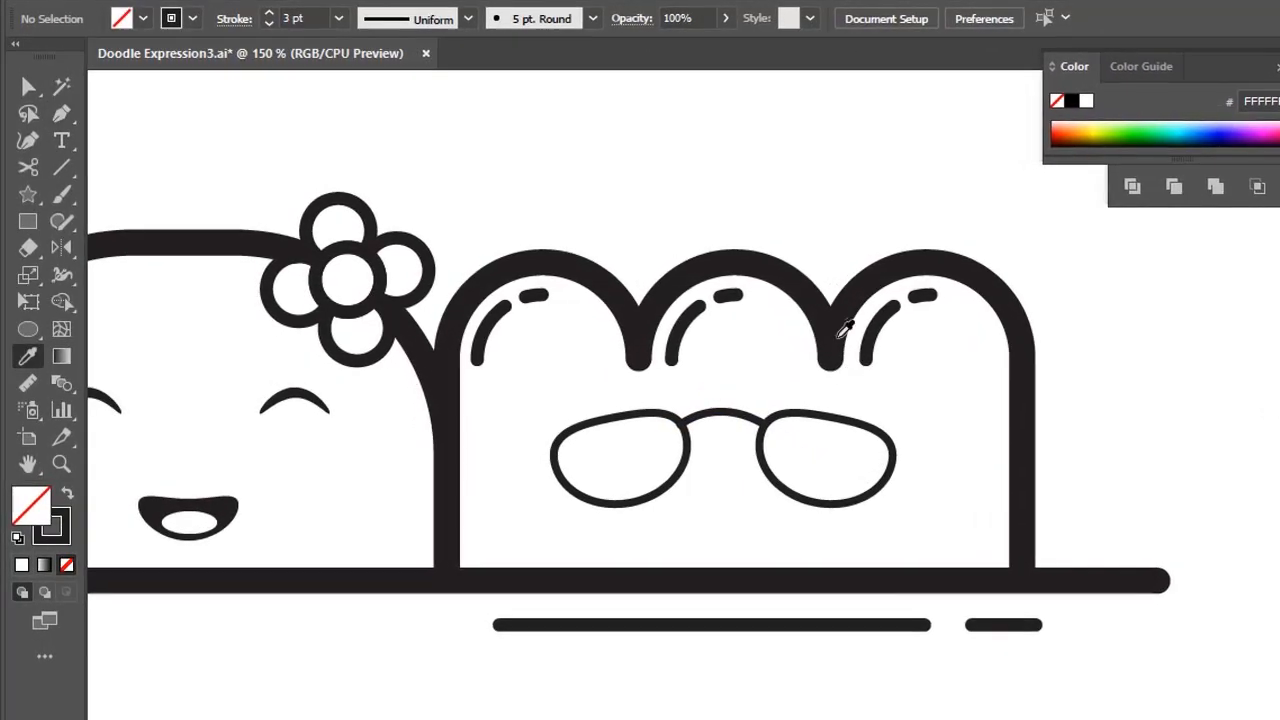
left_click(837, 337)
key("l")
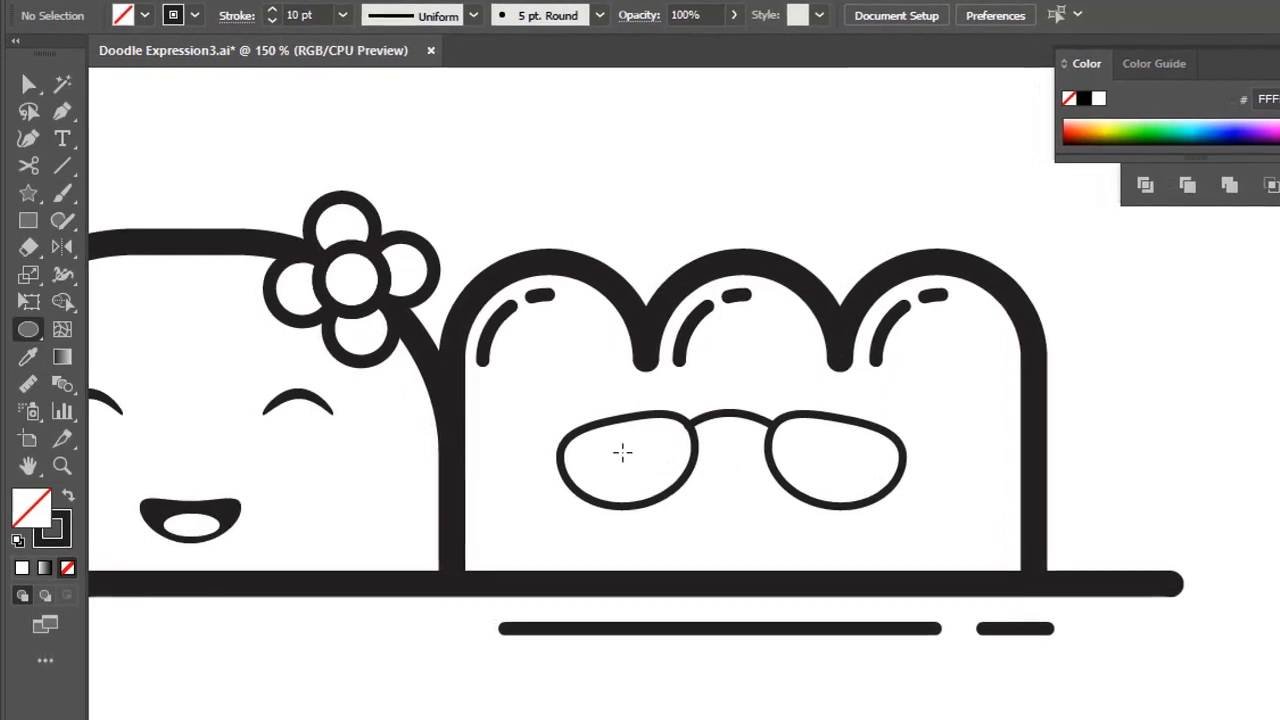
left_click_drag(634, 457, 654, 485)
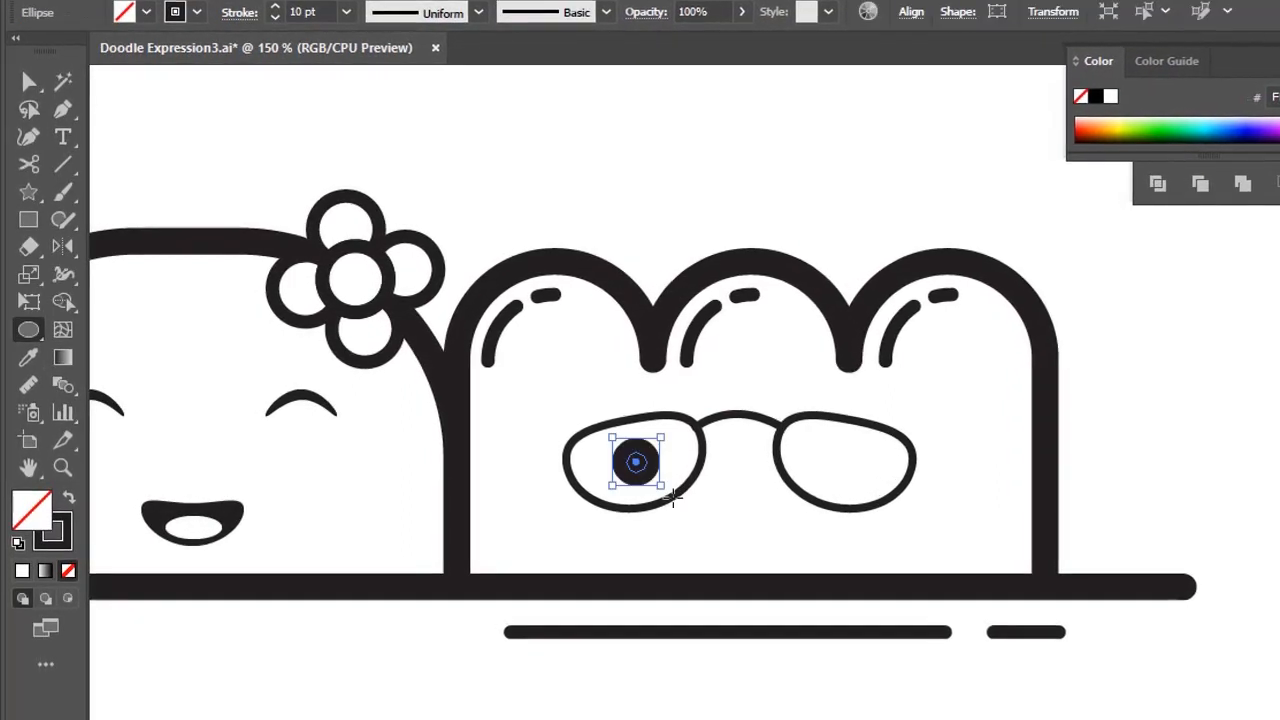
key("shift+x")
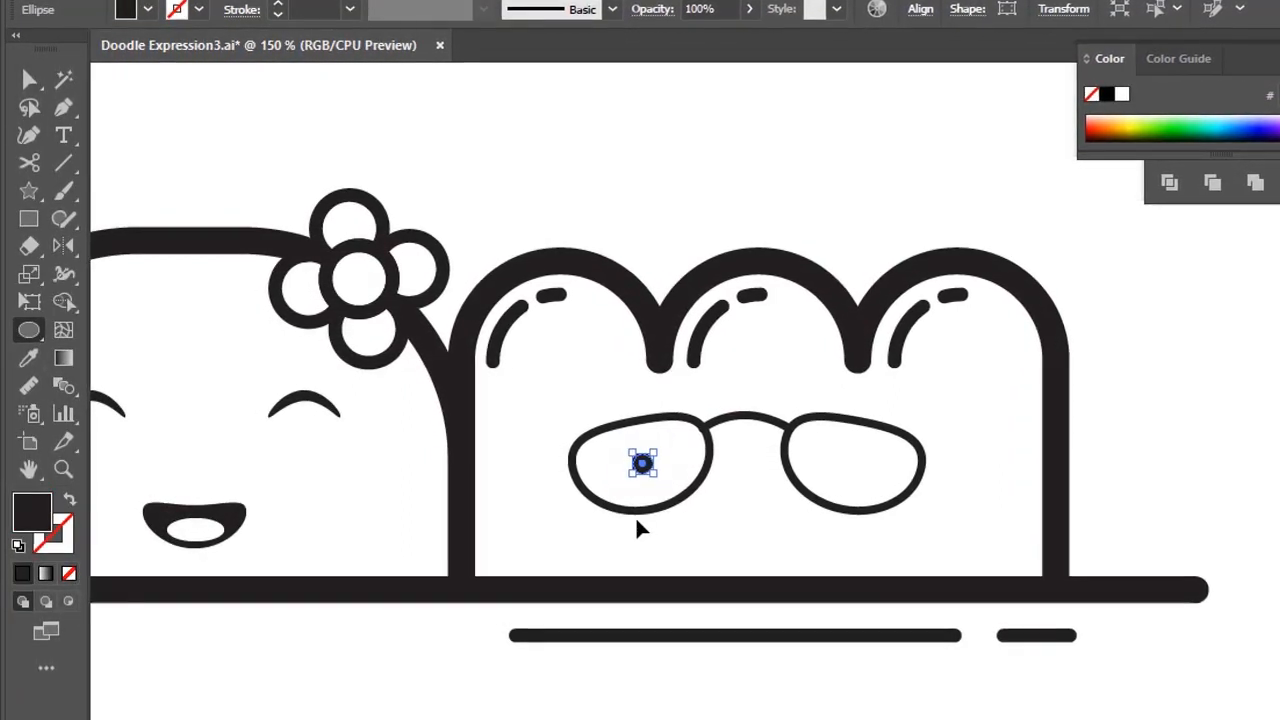
left_click(641, 529, "ctrl")
left_click_drag(655, 484, 874, 484)
Step: Duplicate the glasses' bridge below the lenses as a small frowning mouth and bend it into a steeper arch
left_click(760, 426)
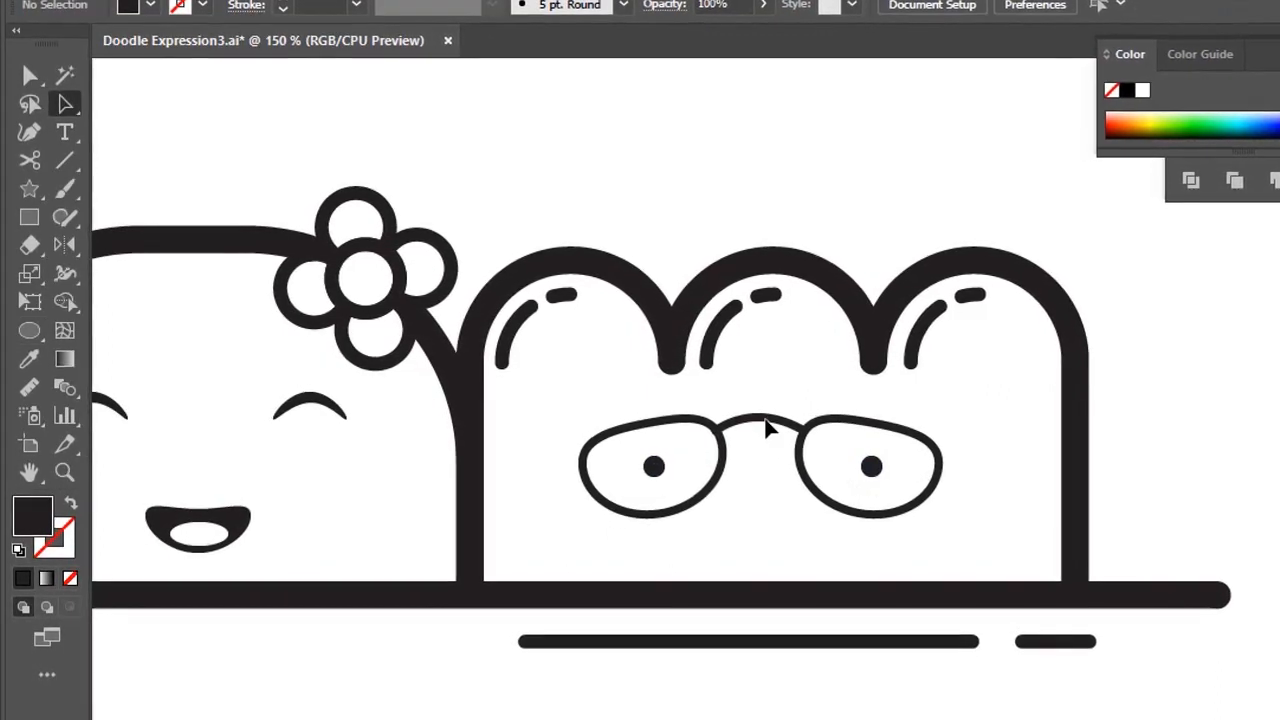
mouse_move(764, 421)
left_mouse_down()
mouse_move(764, 533)
mouse_move(832, 550)
mouse_move(805, 540)
left_mouse_up()
key("v")
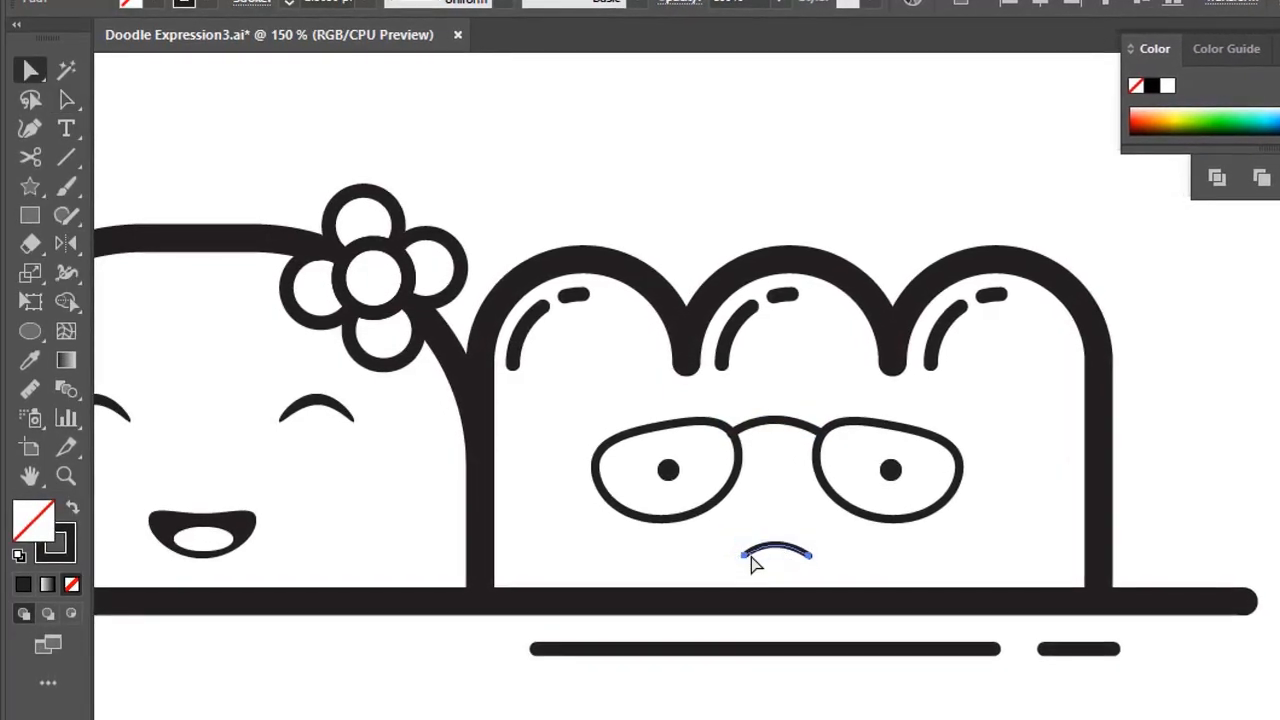
left_click(744, 556, "ctrl")
left_click_drag(740, 565, 814, 563)
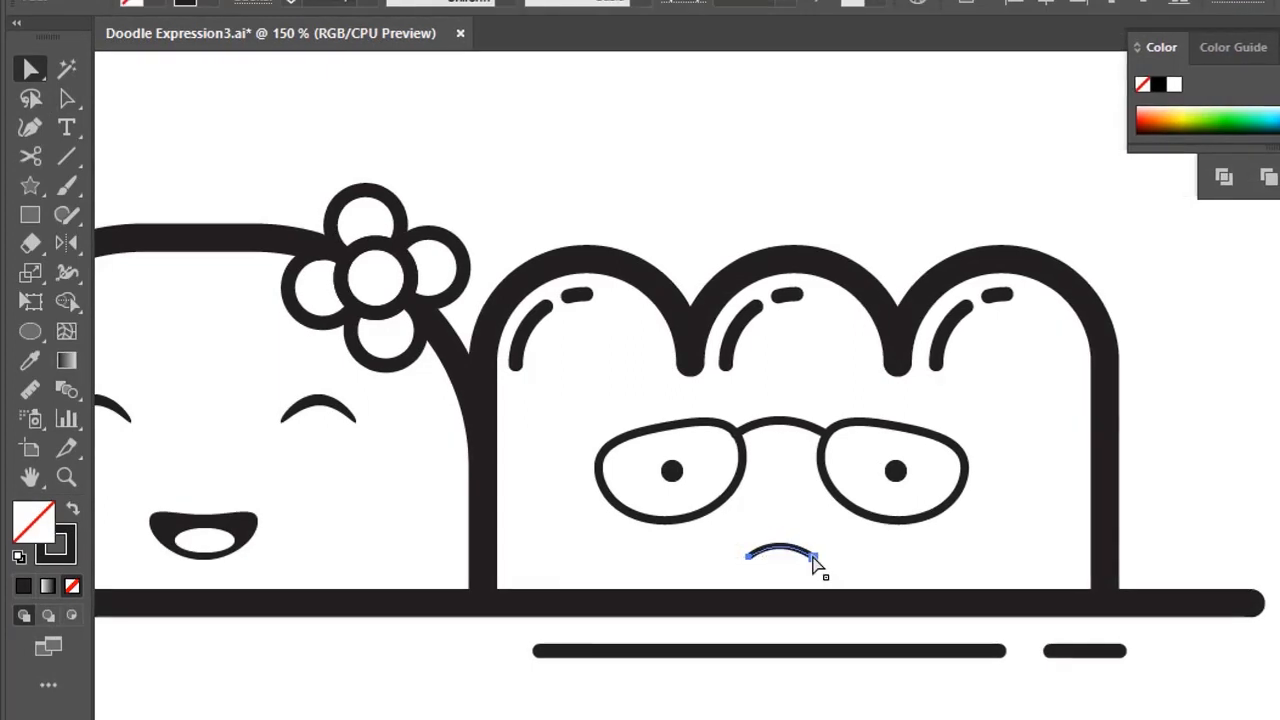
left_click(811, 565)
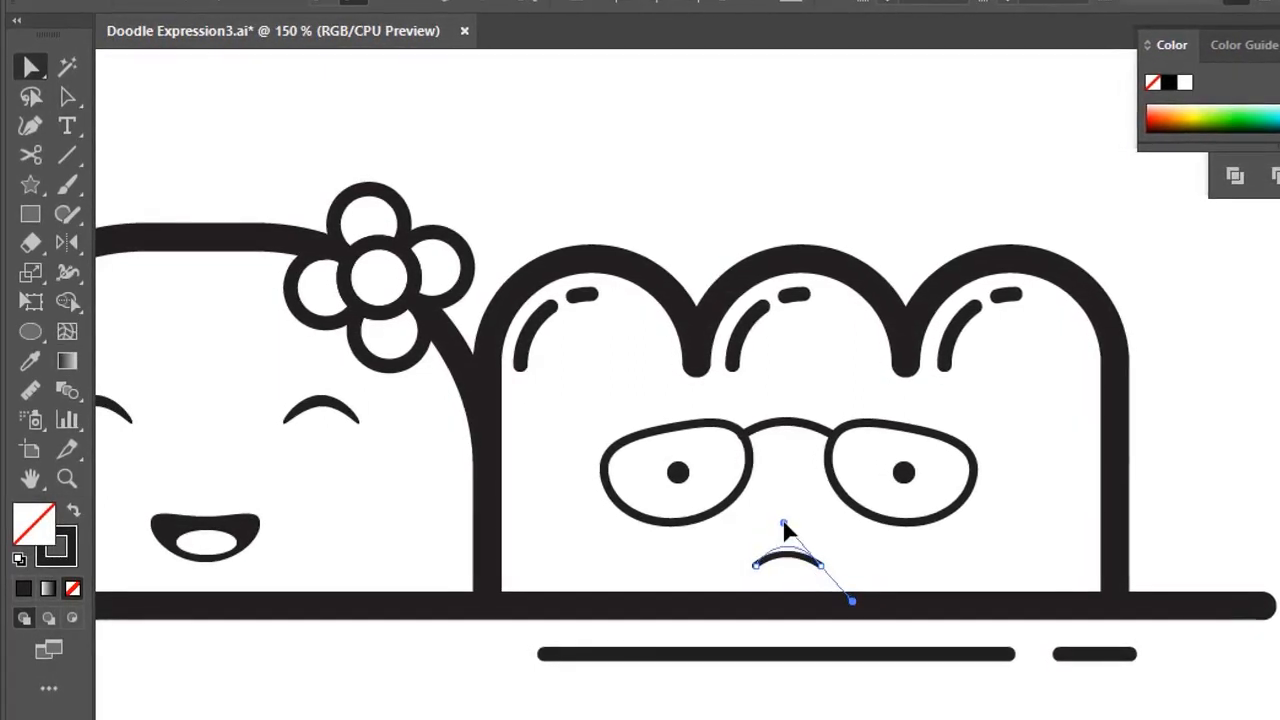
left_click_drag(784, 518, 812, 535)
left_click(811, 546)
Step: Enlarge the fourth face's glasses together with their pupils, leaving the mouth out
key("a")
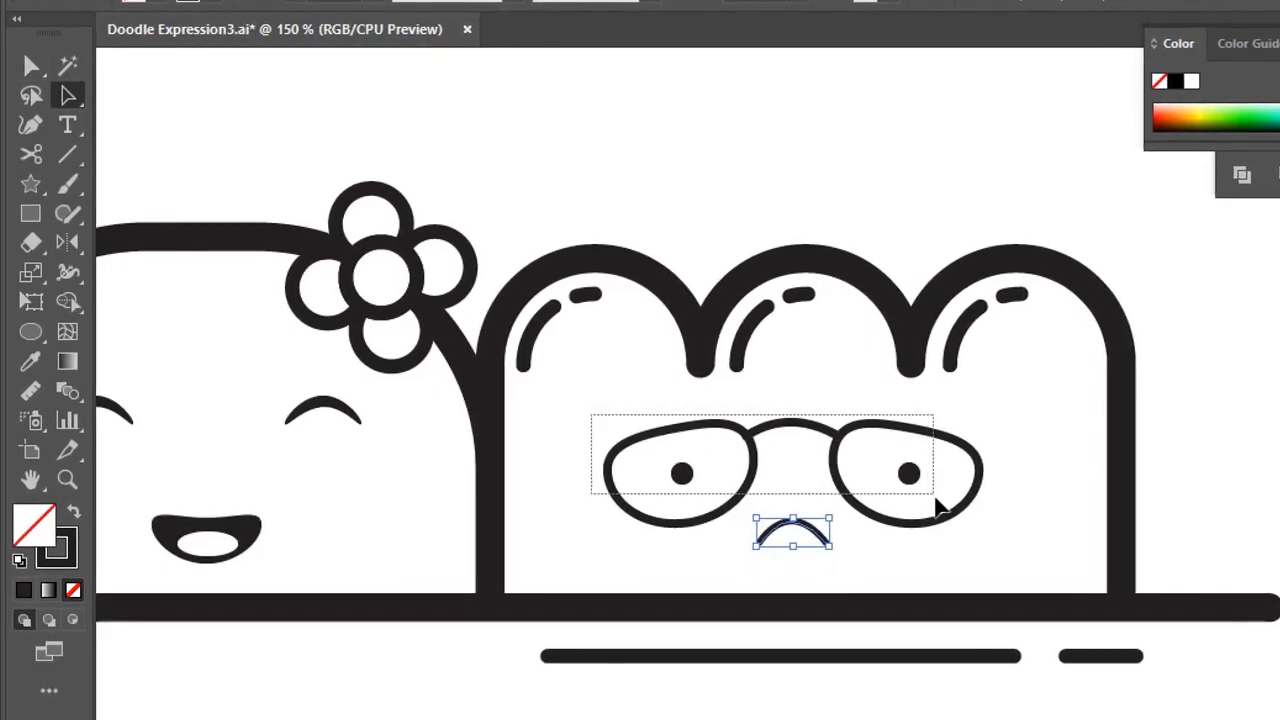
left_click_drag(937, 503, 972, 477)
left_click_drag(985, 416, 1049, 407)
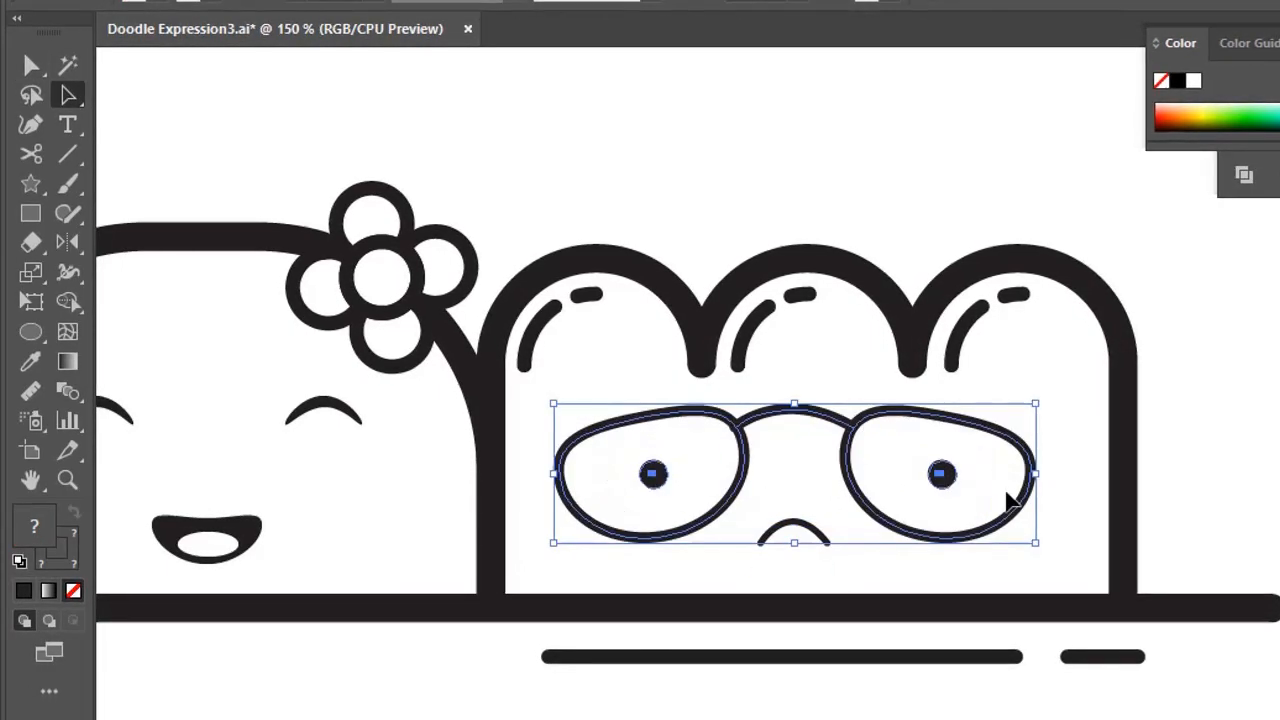
left_click_drag(1061, 500, 1041, 502)
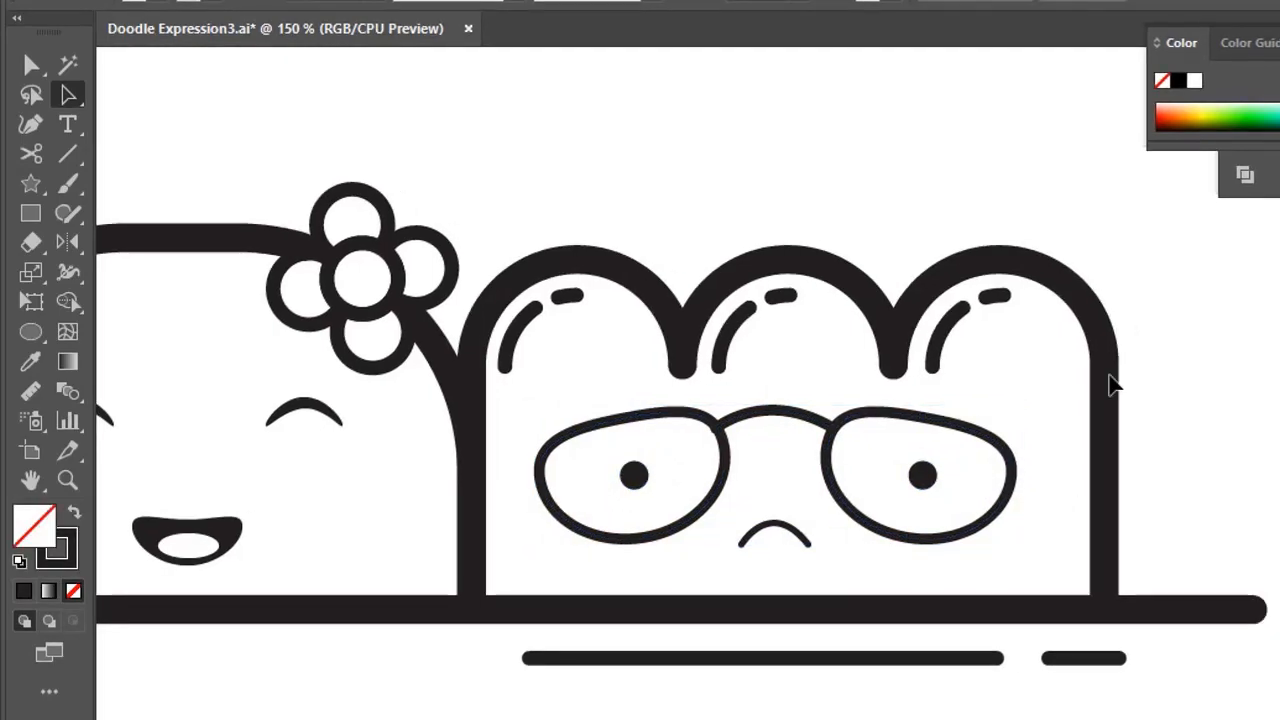